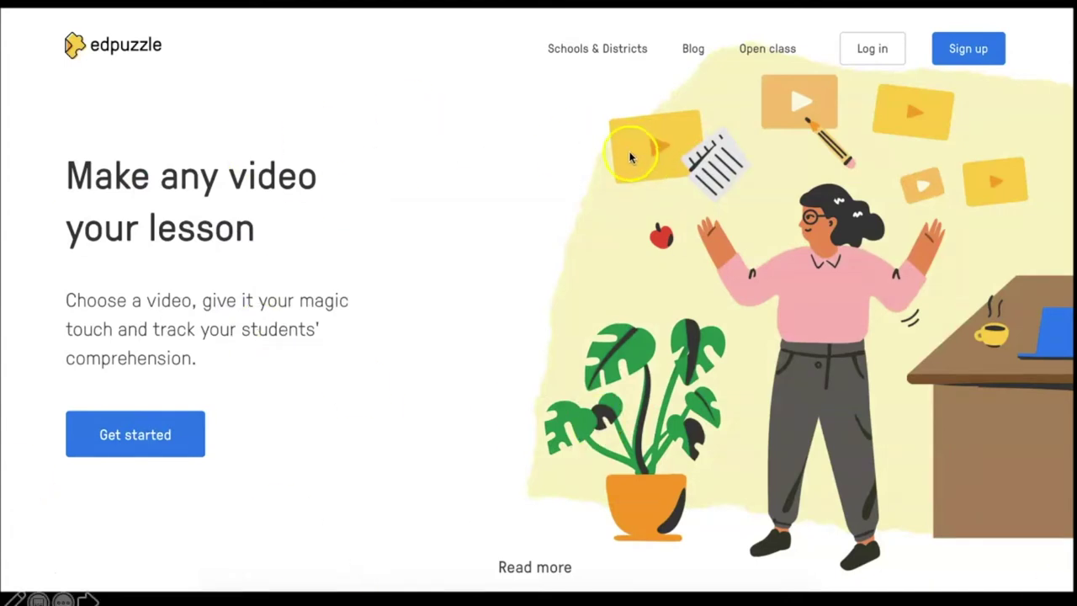
Sign in to Edpuzzle as a teacher with the school Google account and continue past the school selection
click(968, 49)
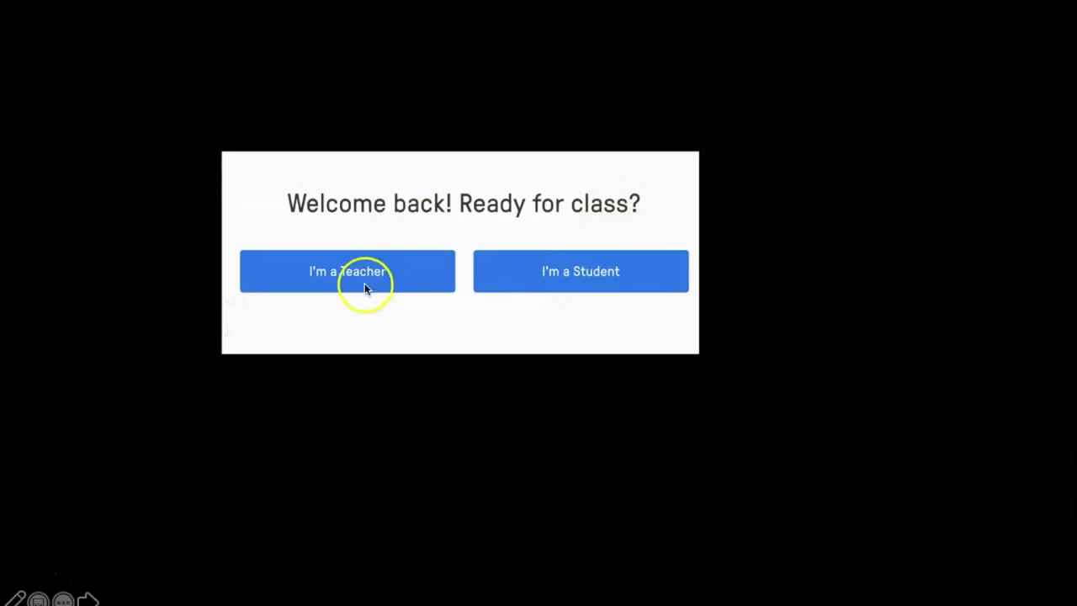
click(339, 280)
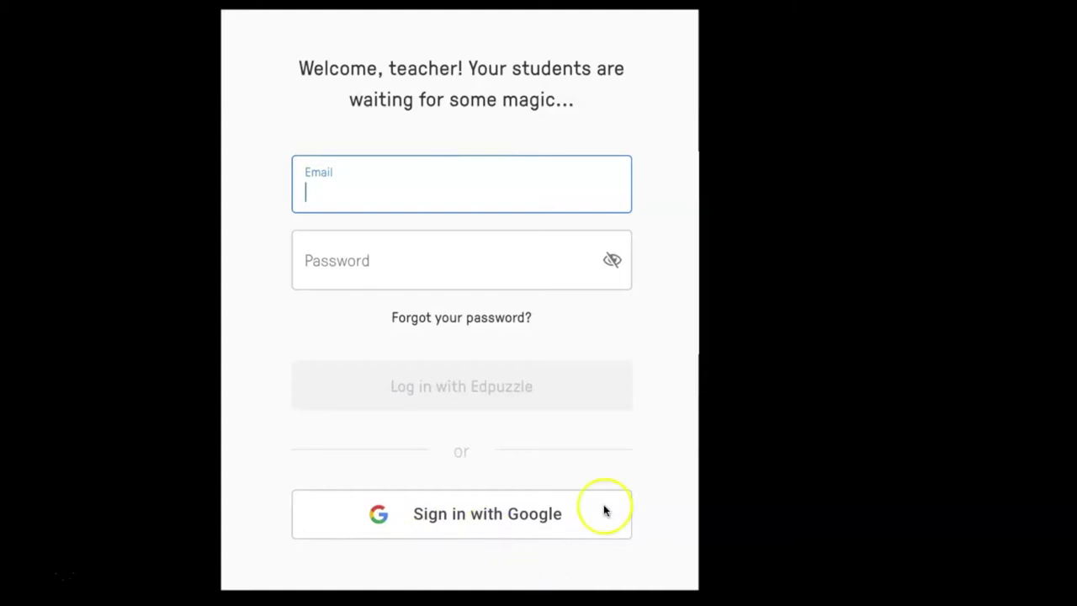
click(430, 528)
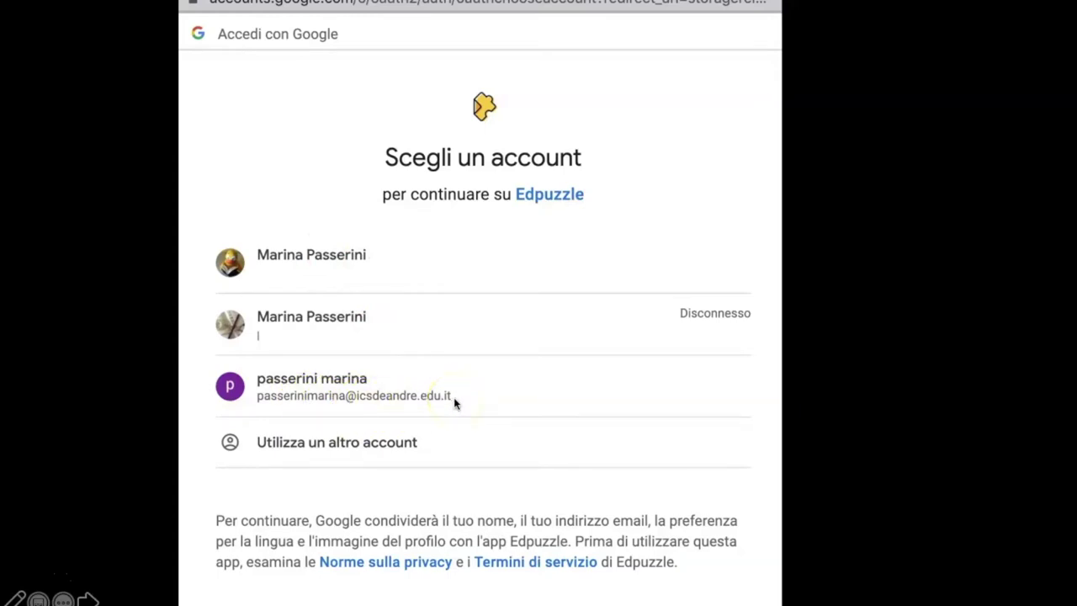
click(325, 397)
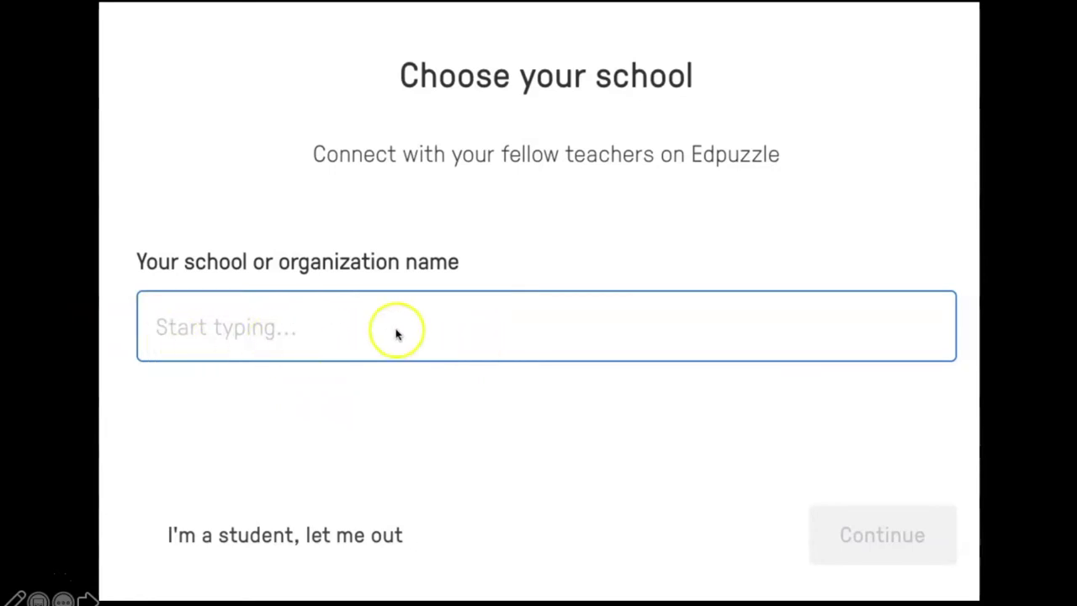
click(889, 523)
click(890, 523)
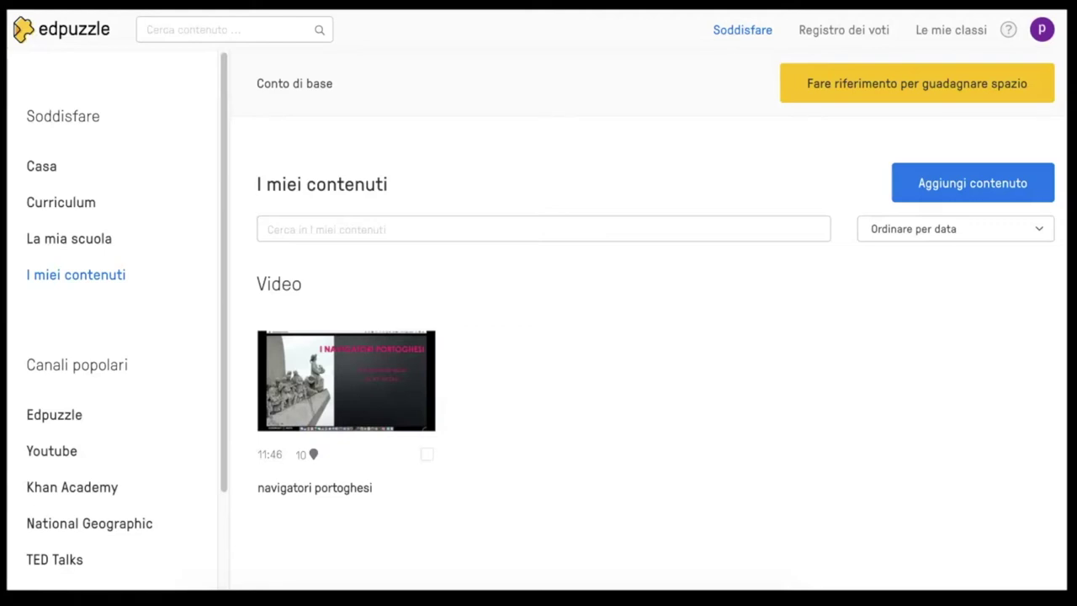
Choose the video "Comprensione del vulcano" from the National Geographic channel's "vulcani" results and open it for editing
click(59, 526)
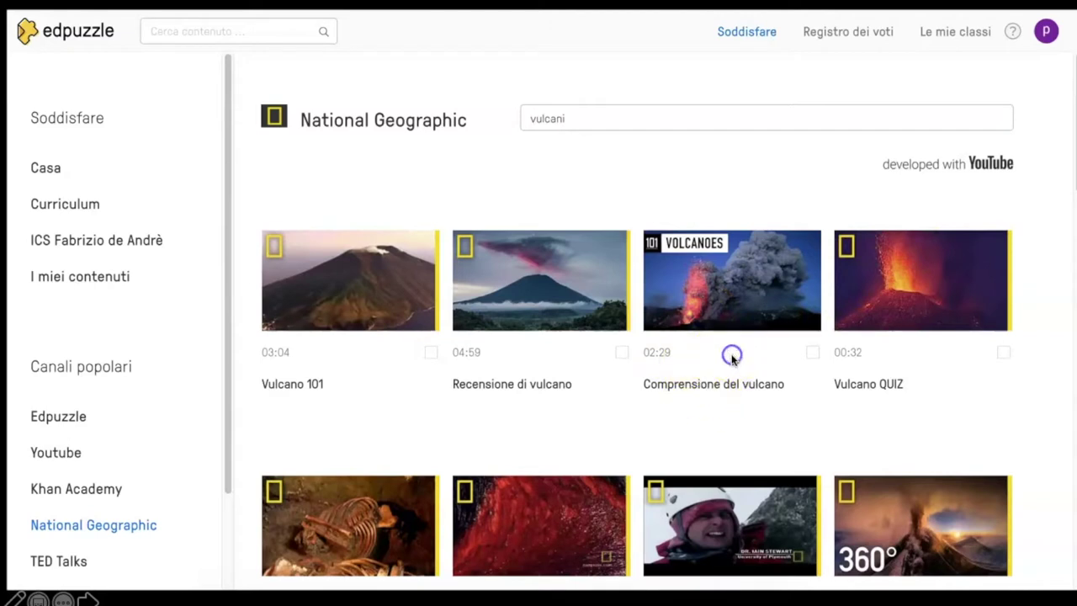
click(812, 356)
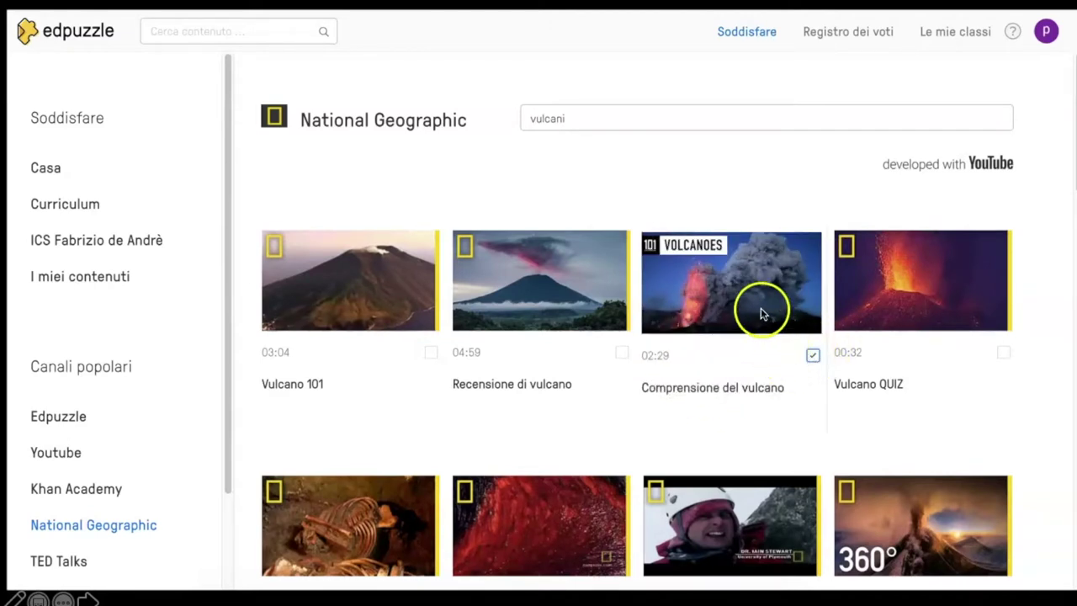
click(761, 311)
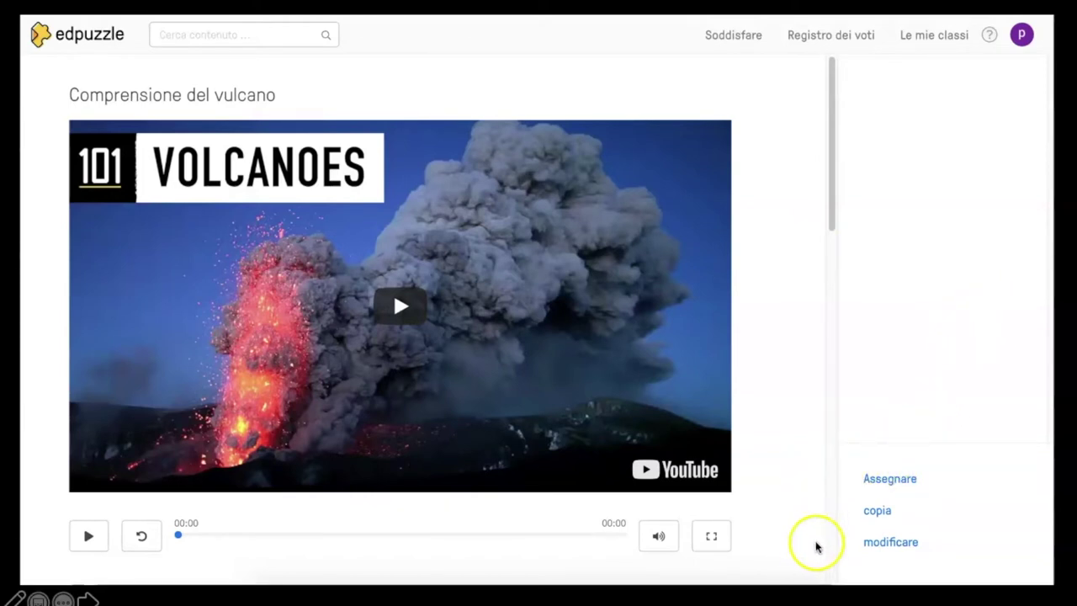
click(898, 545)
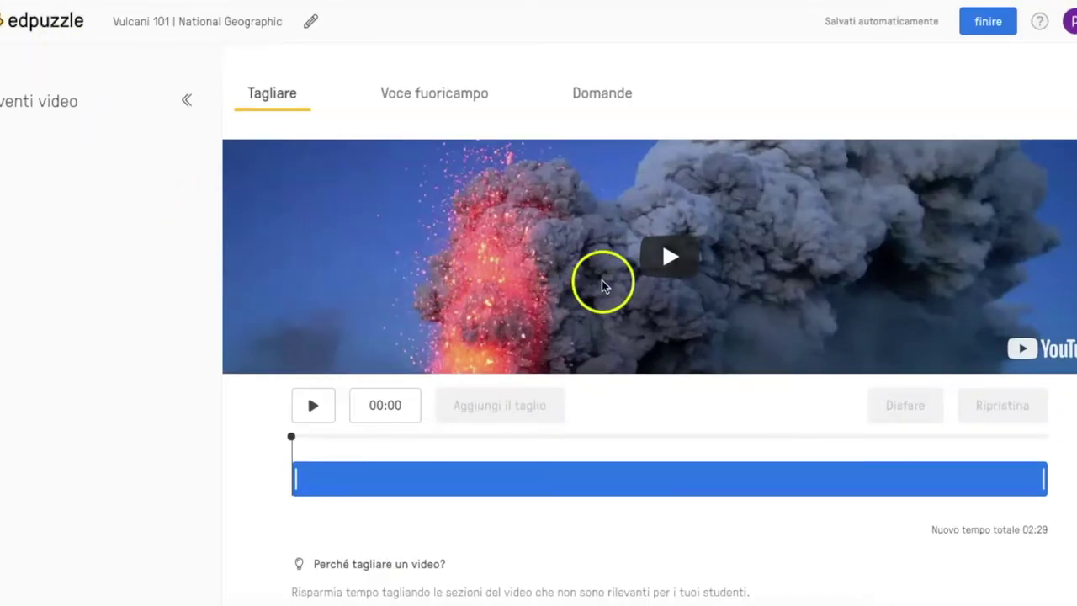
Play the opening seconds of the volcano video for trimming and add a cut a few seconds after the start
click(270, 98)
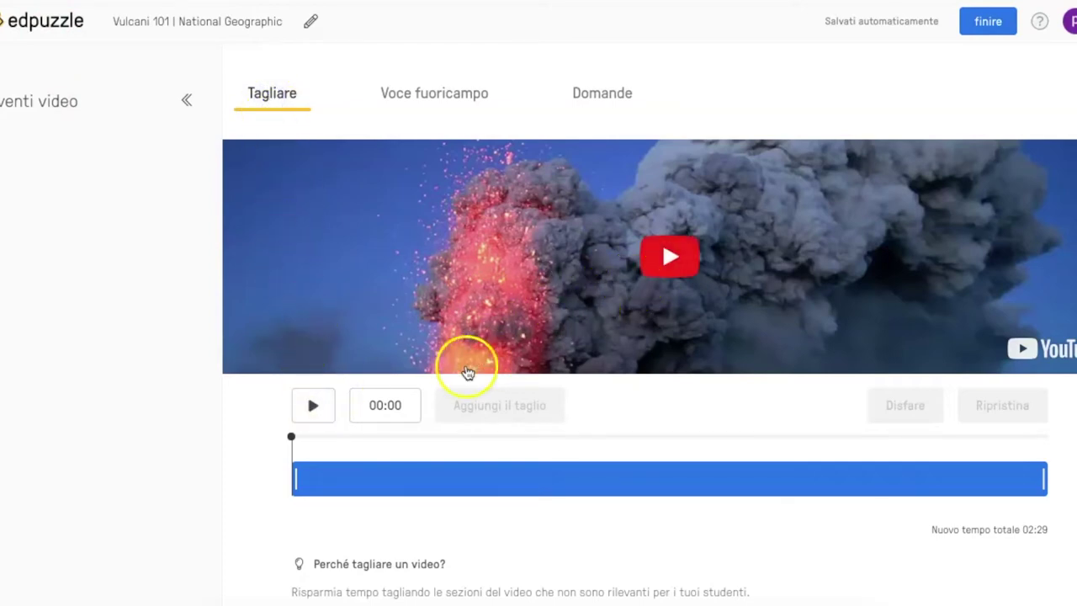
click(313, 406)
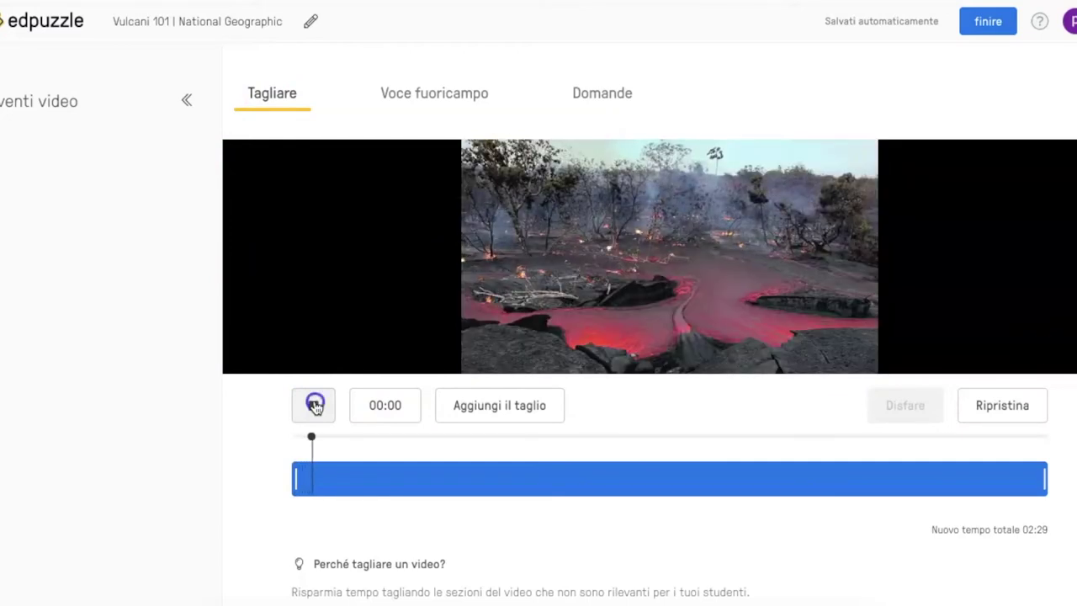
click(315, 408)
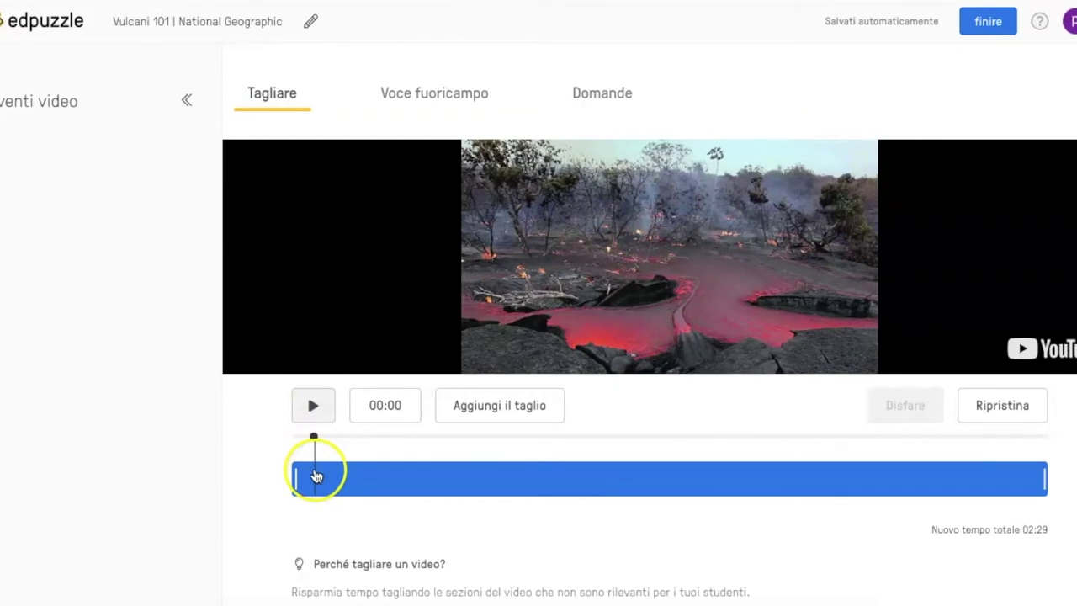
drag(311, 436, 291, 438)
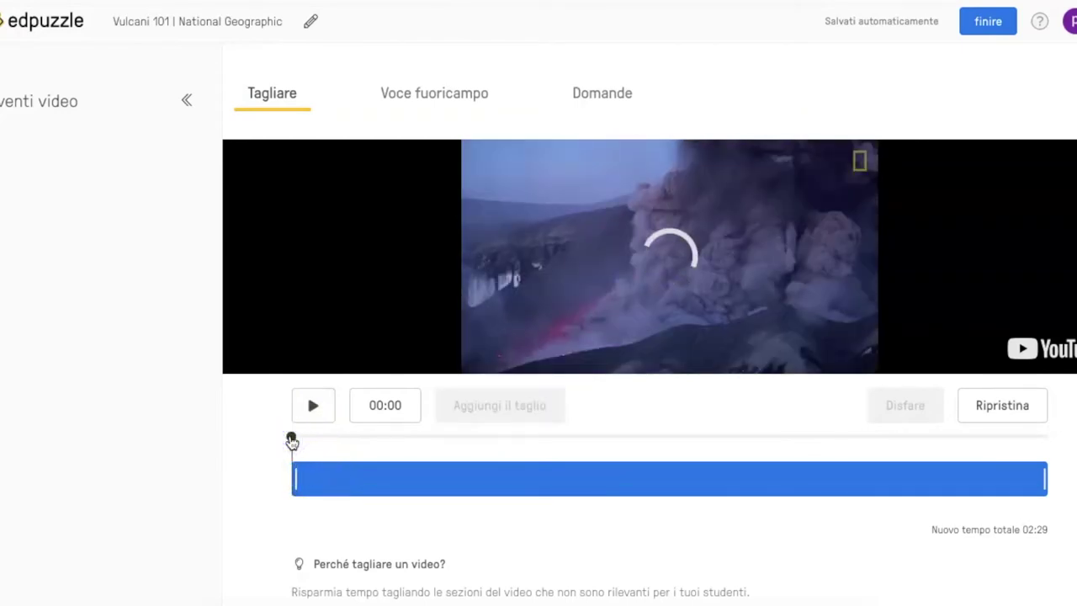
drag(293, 439, 316, 439)
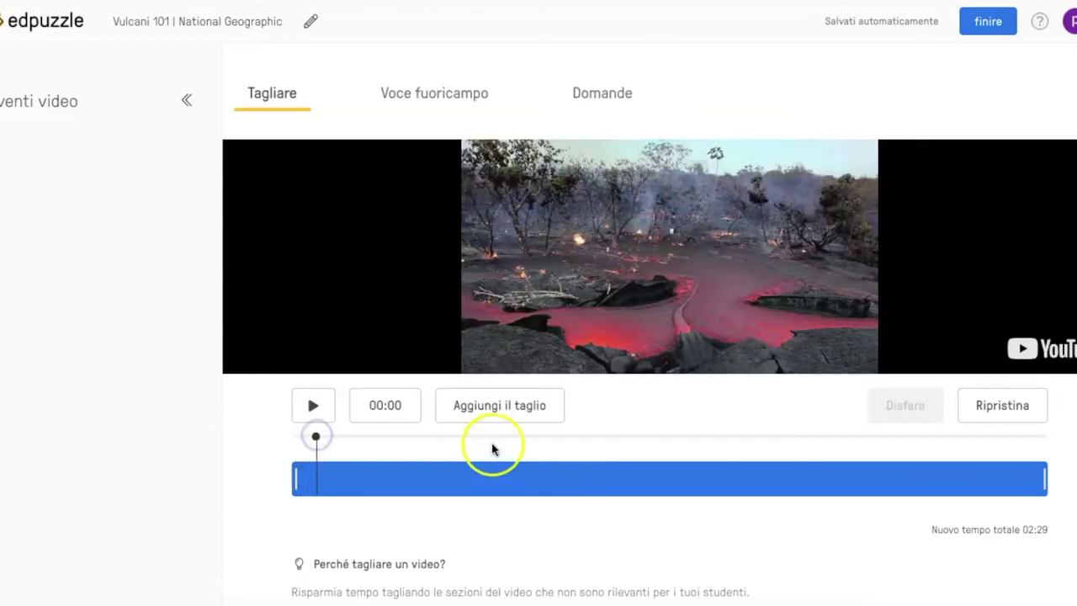
click(504, 406)
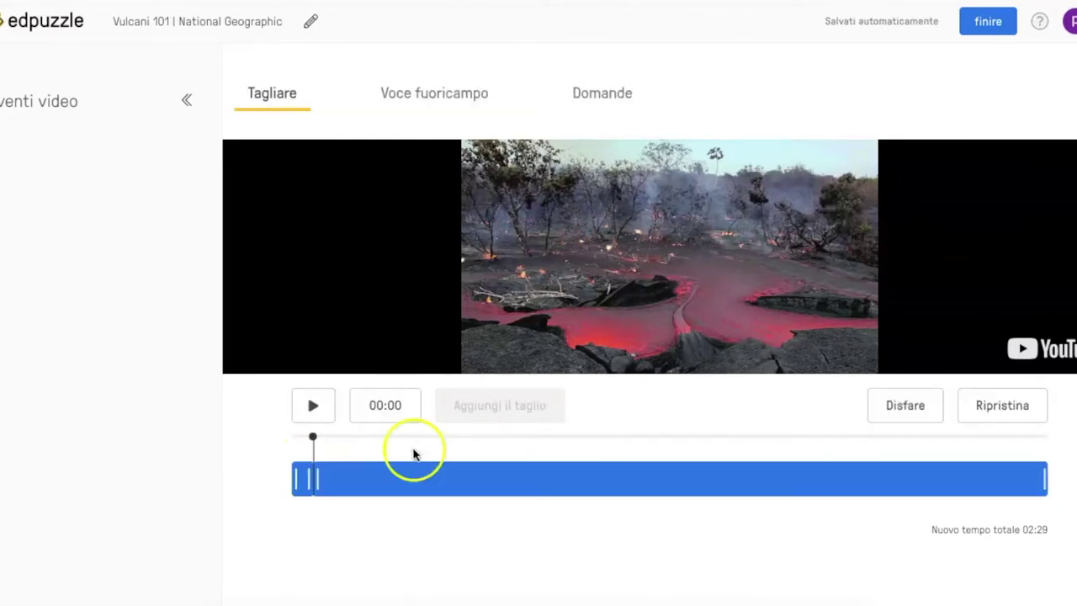
Remove the short opening segment and trim the end of the video so that about 01:41 remains
click(311, 477)
drag(311, 477, 290, 479)
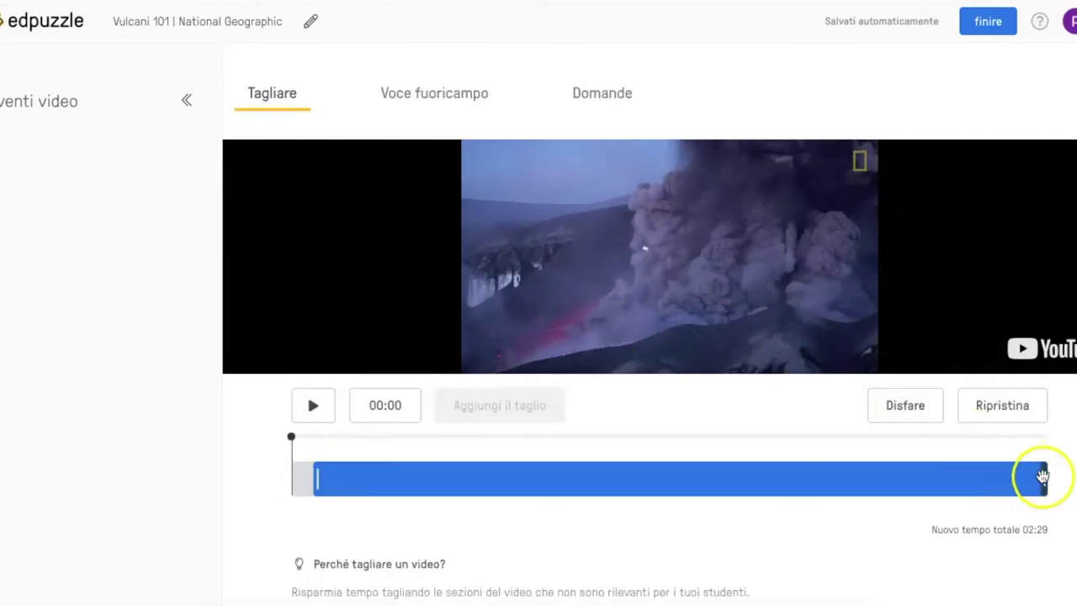
drag(1043, 477, 828, 482)
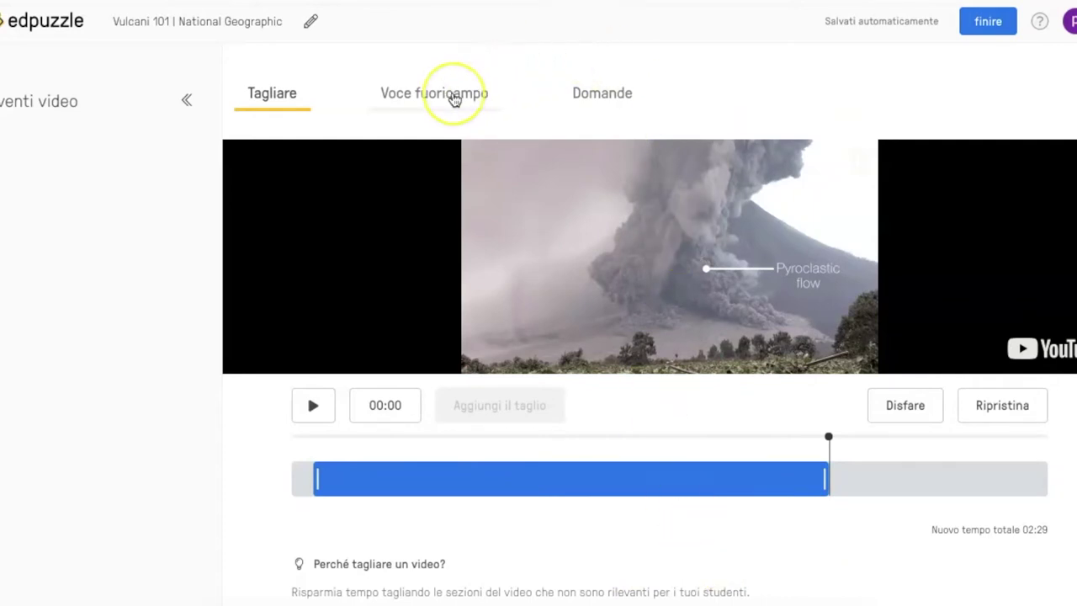
Pause the trimmed video at 00:07 and write the multiple-choice question "perchè il vulcano esplode?" there
click(453, 97)
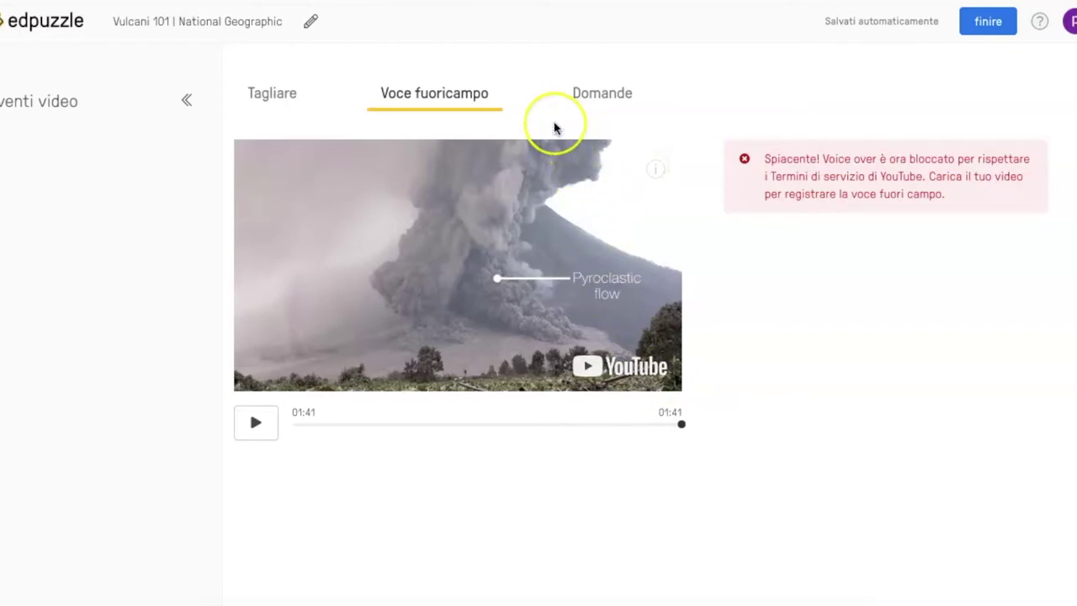
click(613, 97)
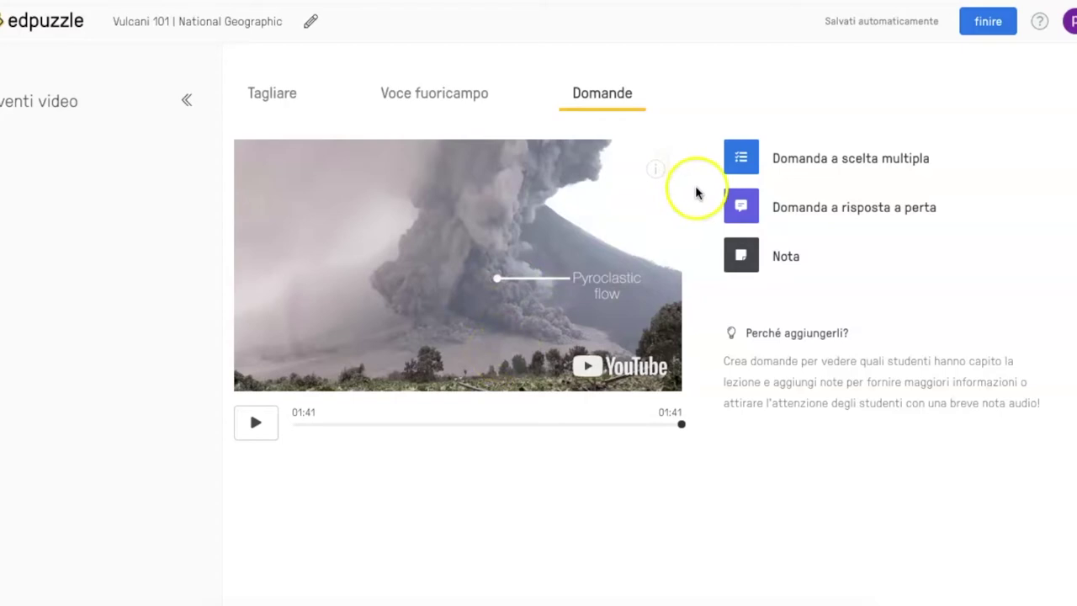
click(257, 422)
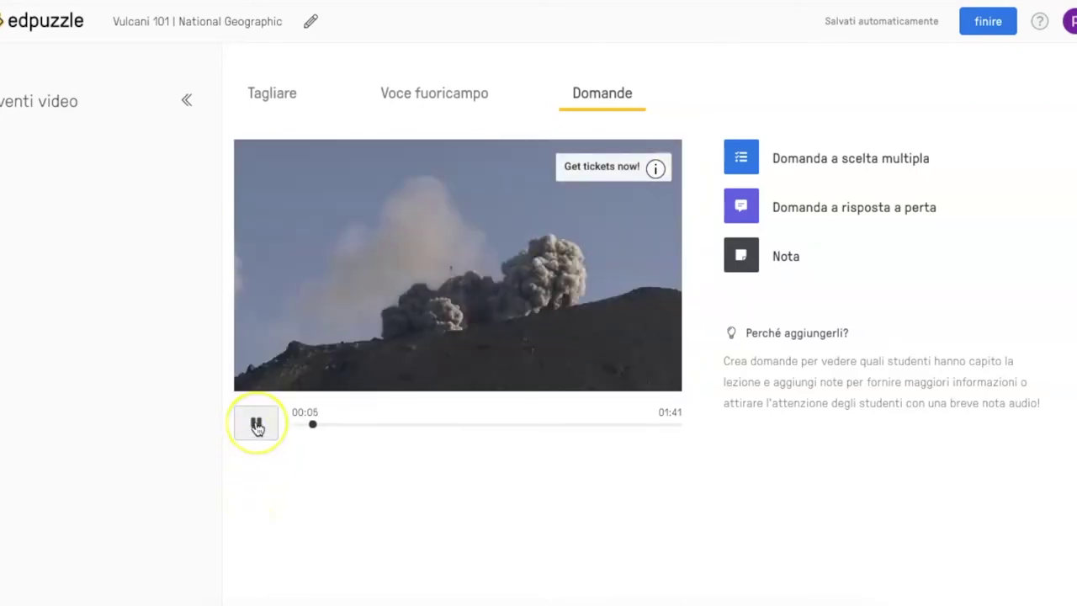
click(256, 427)
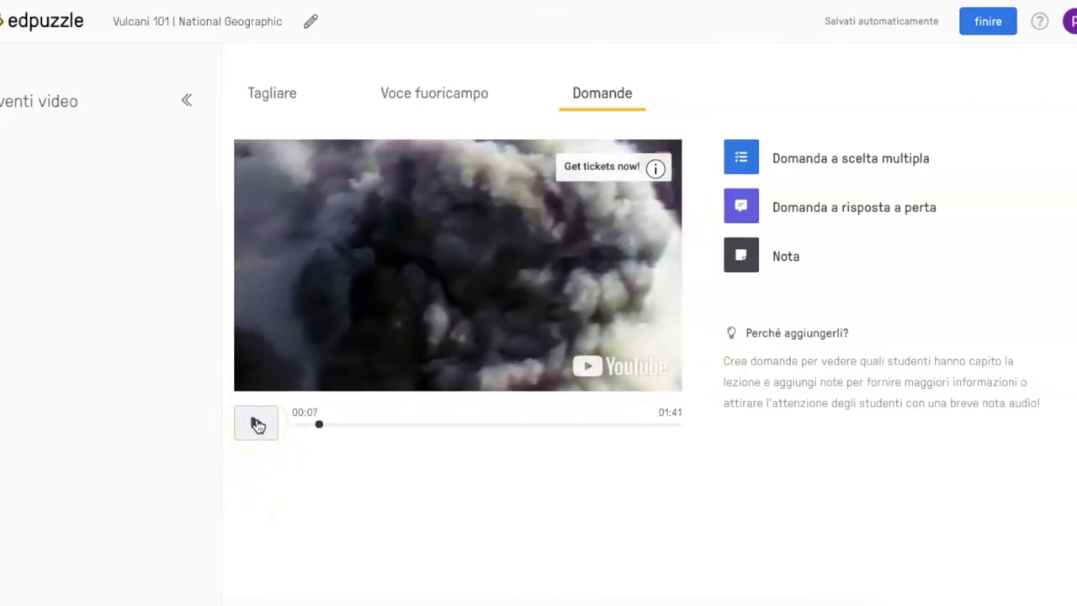
click(878, 162)
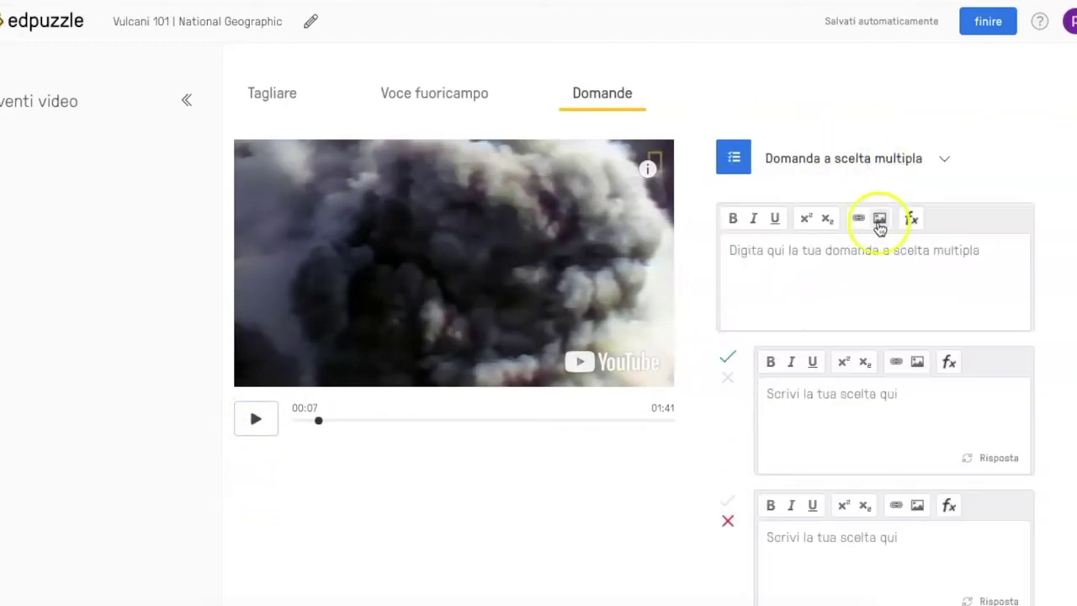
click(877, 254)
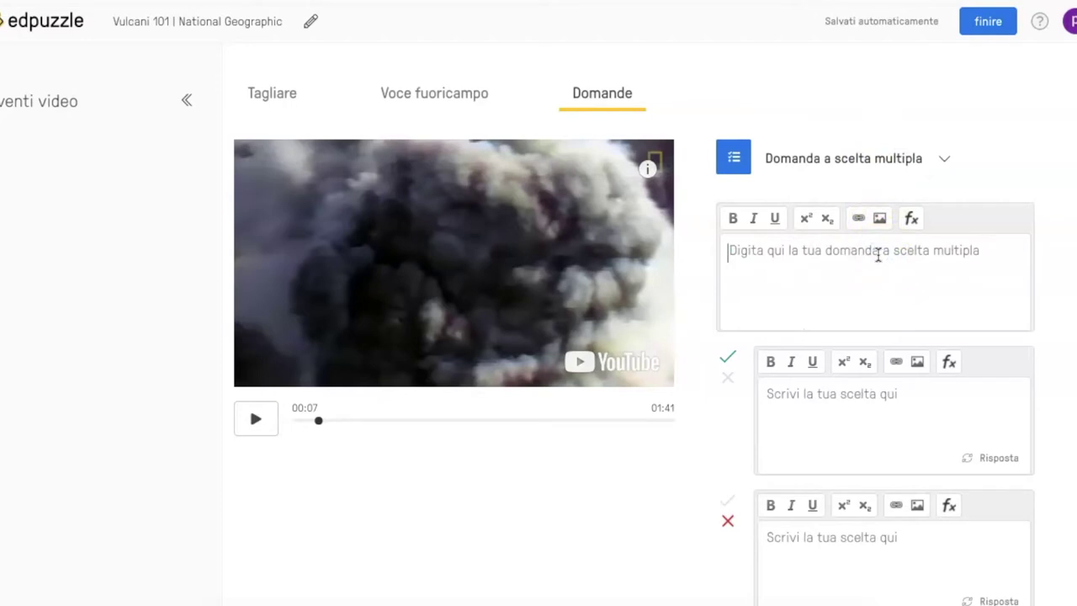
text(perchè il vulcano esplode?)
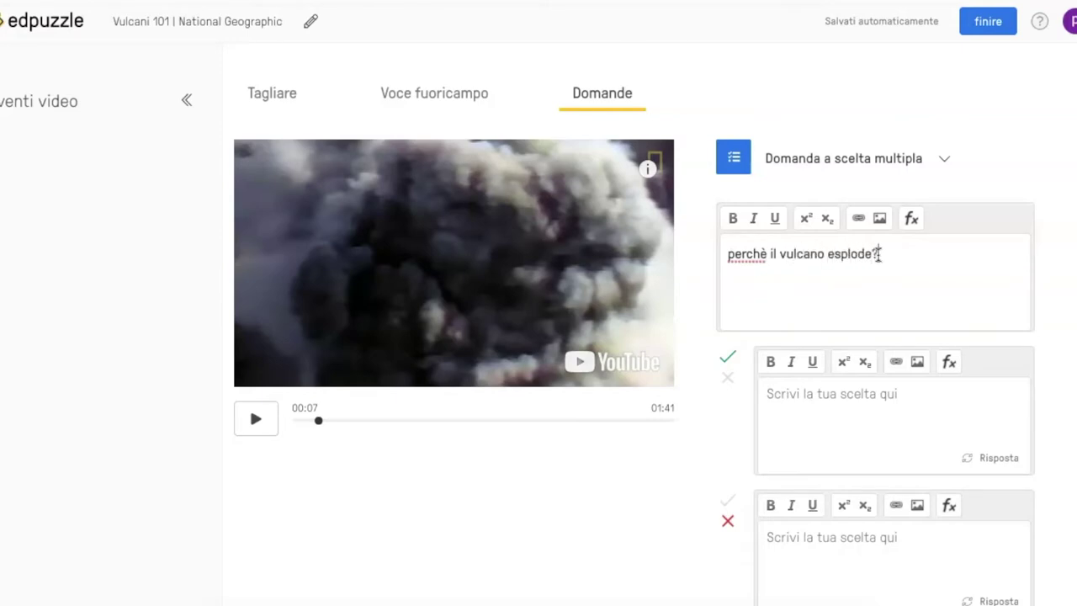
Enter "perchè ...." as the first answer choice and "perchè...." as the second
click(877, 393)
text(perchè ....)
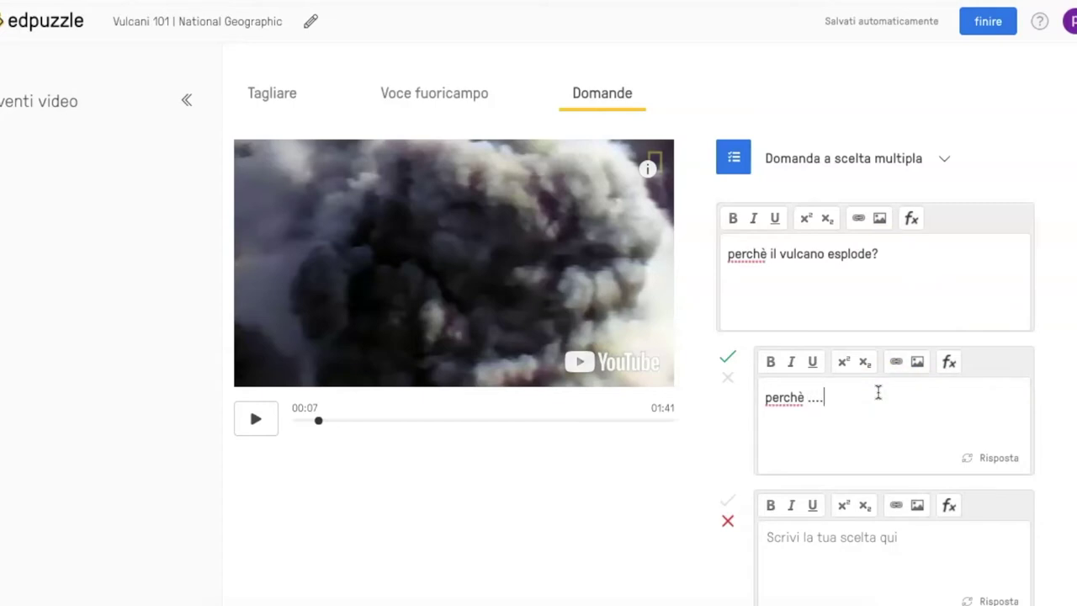
click(906, 532)
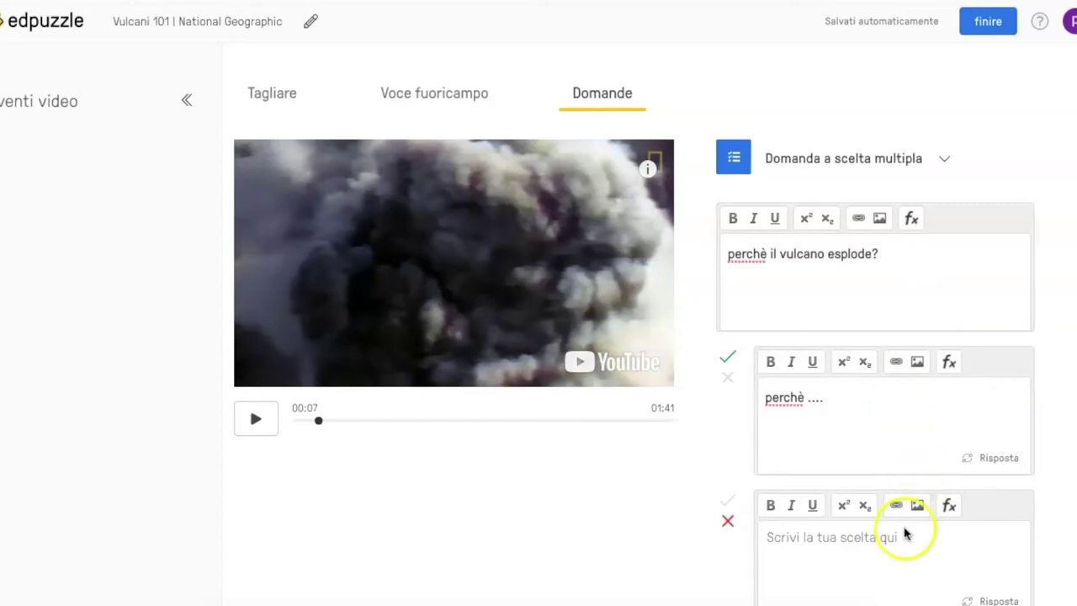
text(perchè....)
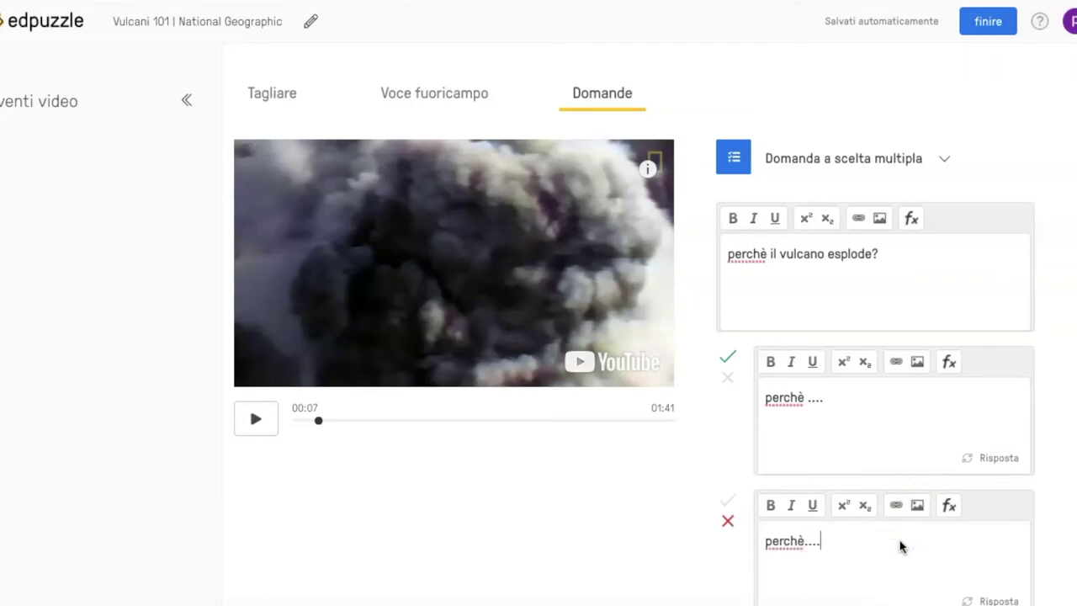
Add a third answer choice "perchè.....", mark the second choice as correct too, and save the question
scroll(1061, 437, down, 2)
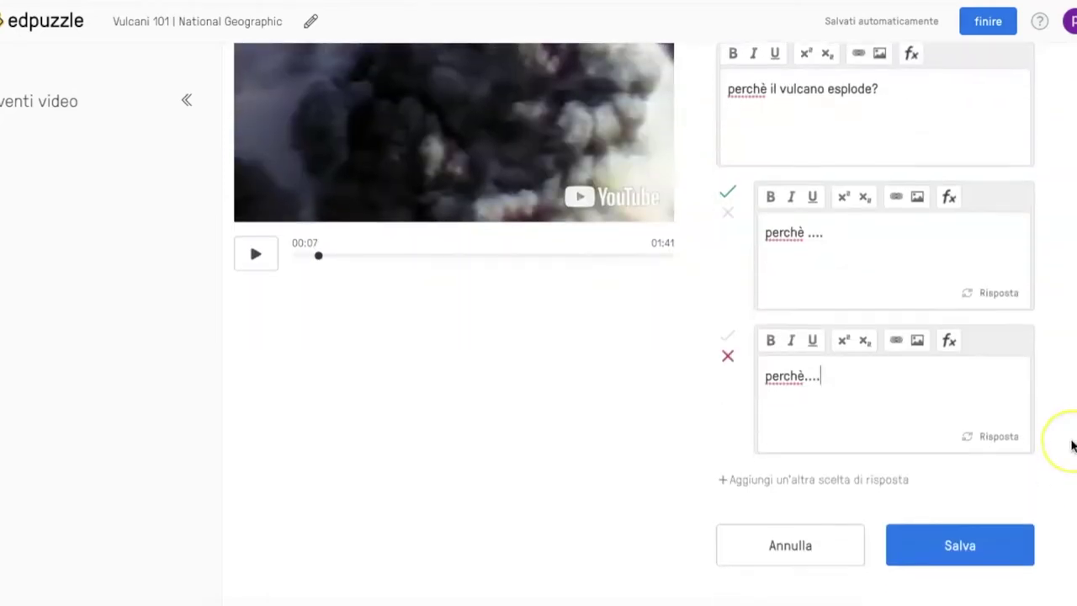
click(833, 492)
click(799, 387)
text(perchè.....)
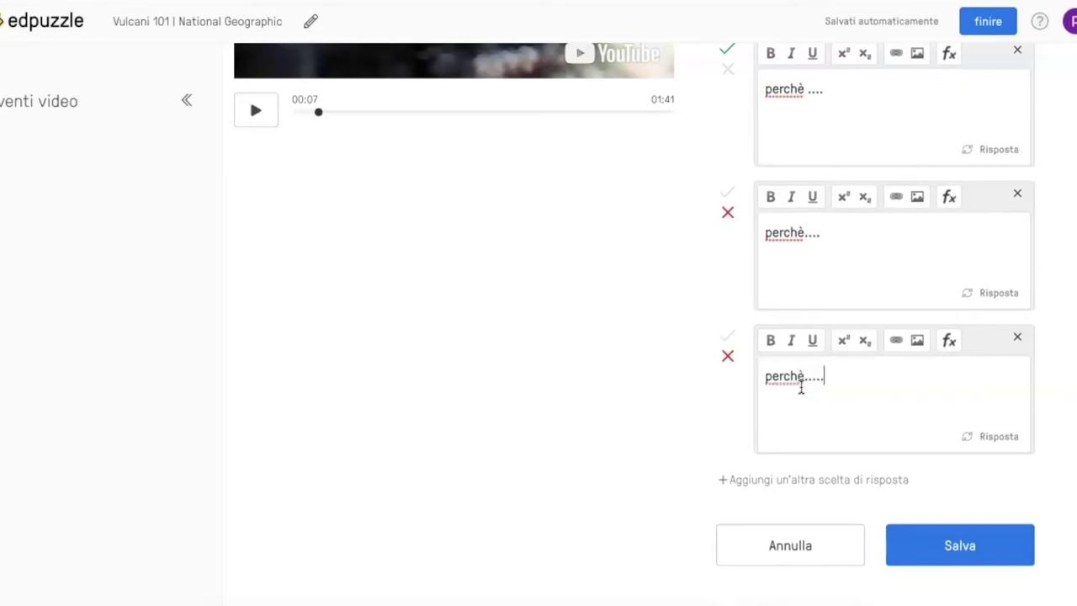
click(728, 196)
click(922, 544)
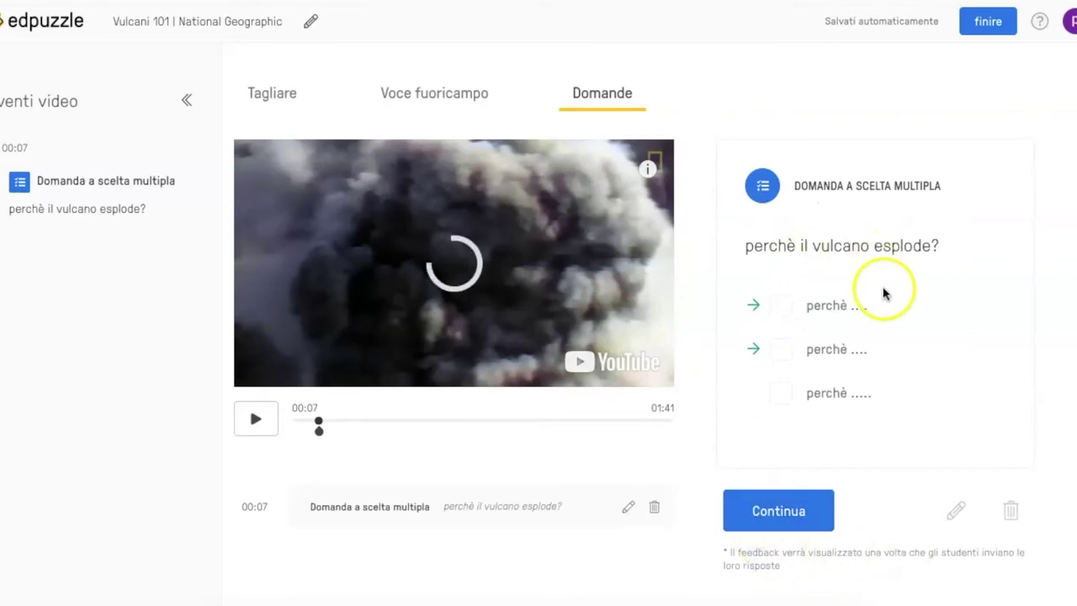
Continue the video to 00:17 and save an open-ended question there with the text "Spiega ......"
click(768, 517)
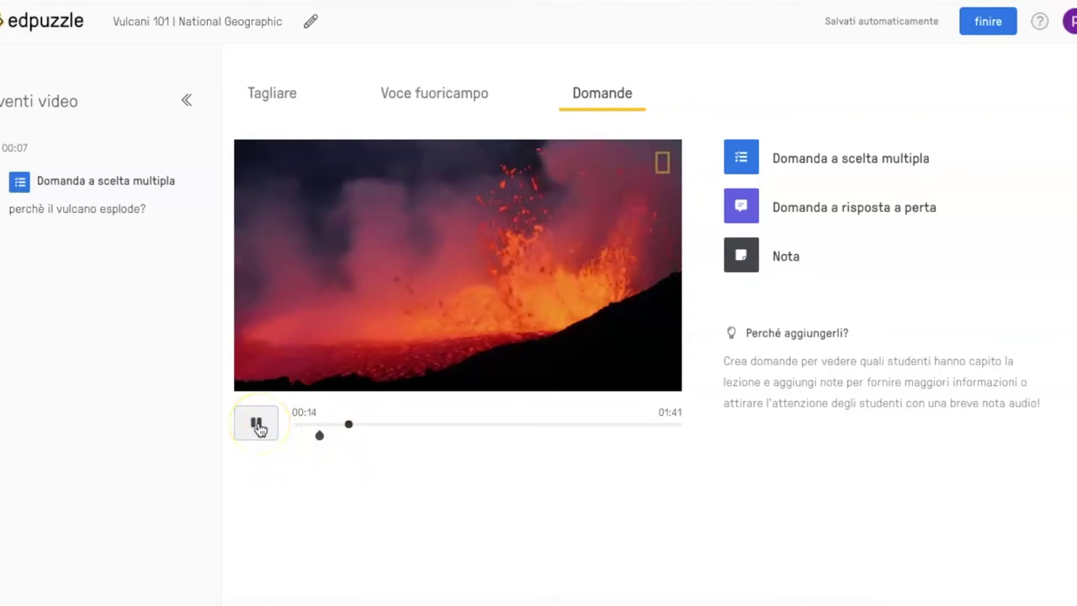
click(257, 425)
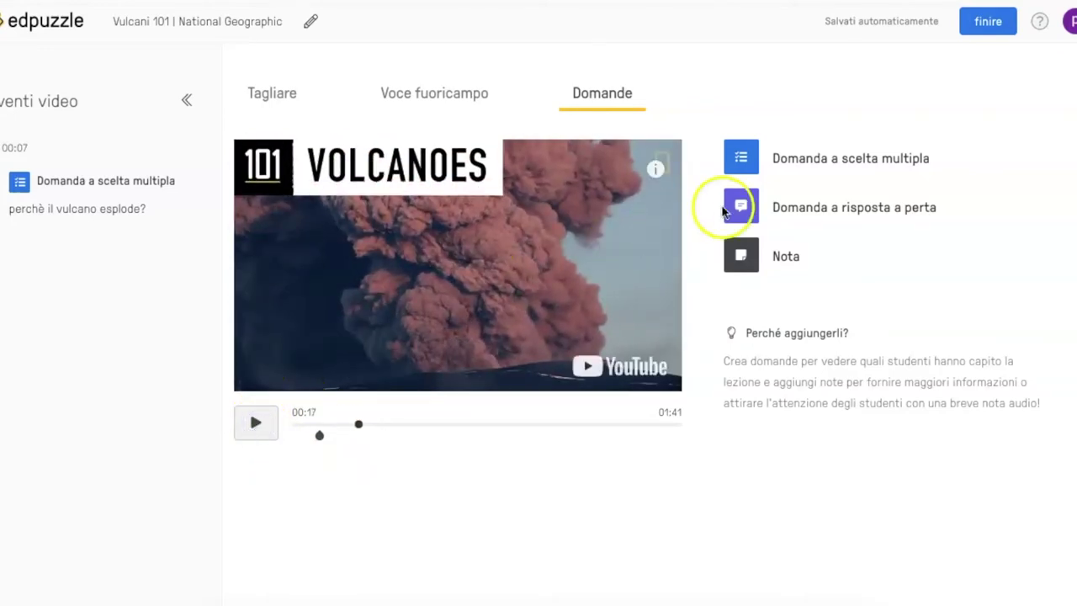
click(742, 206)
click(754, 239)
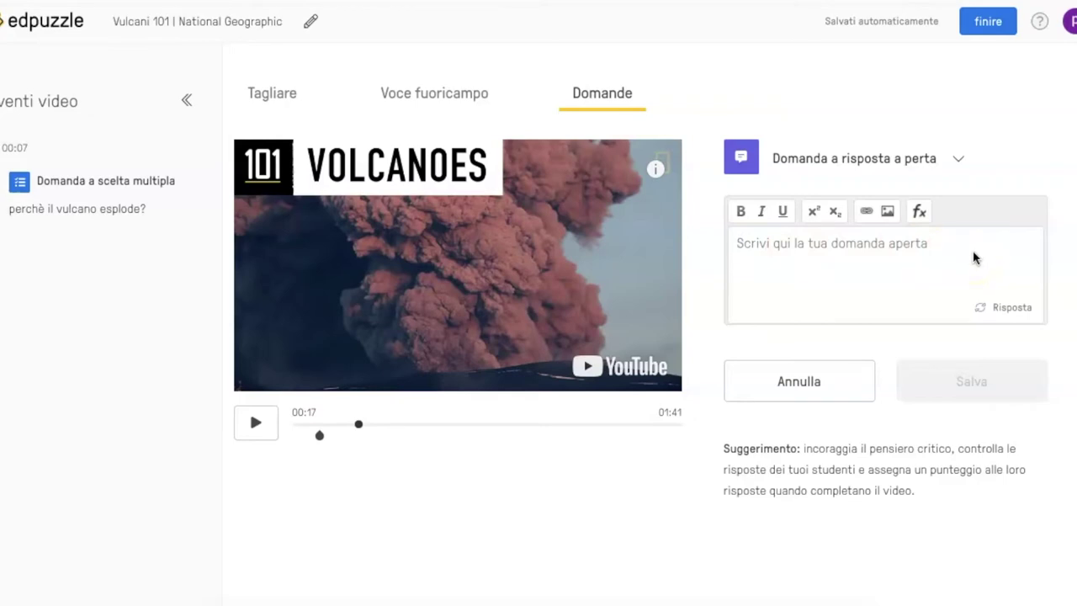
text(Spiega ......)
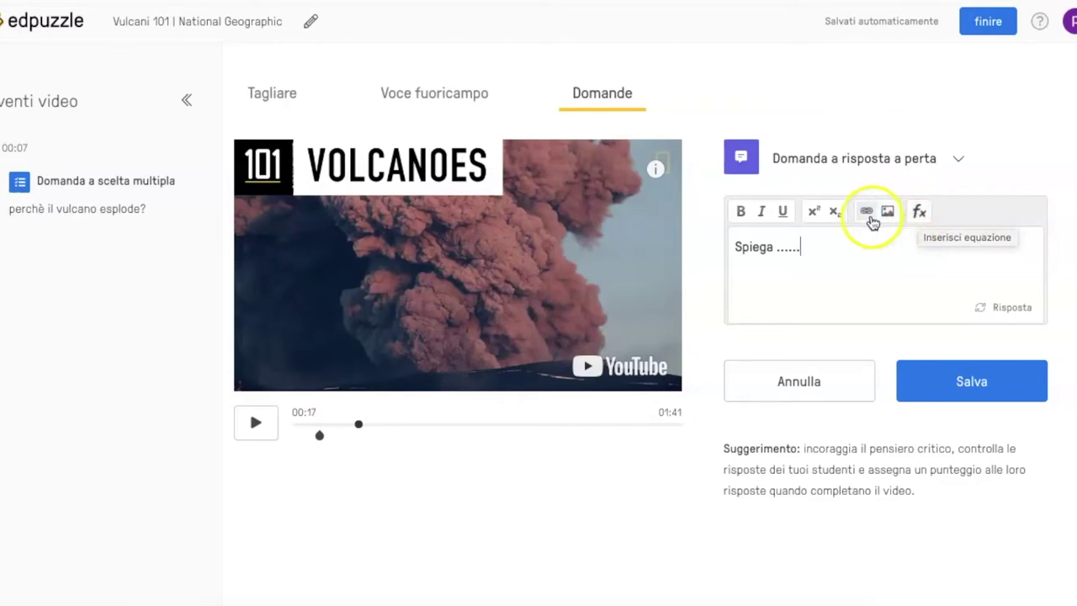
click(962, 383)
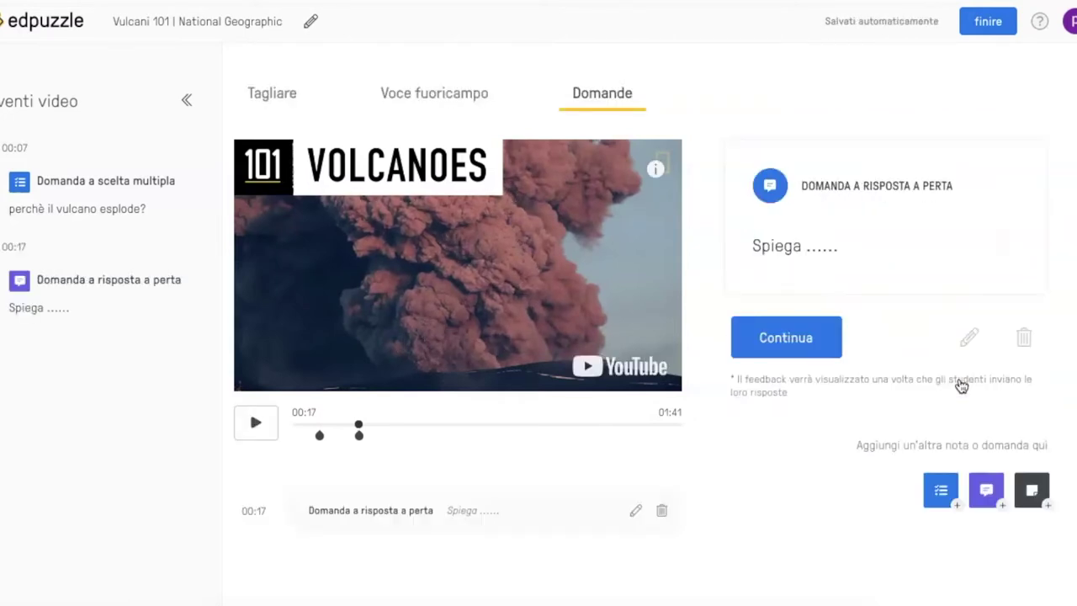
Advance the volcano video to 00:39 and save a note there with the text "ripassa il paragrafo 2"
click(257, 423)
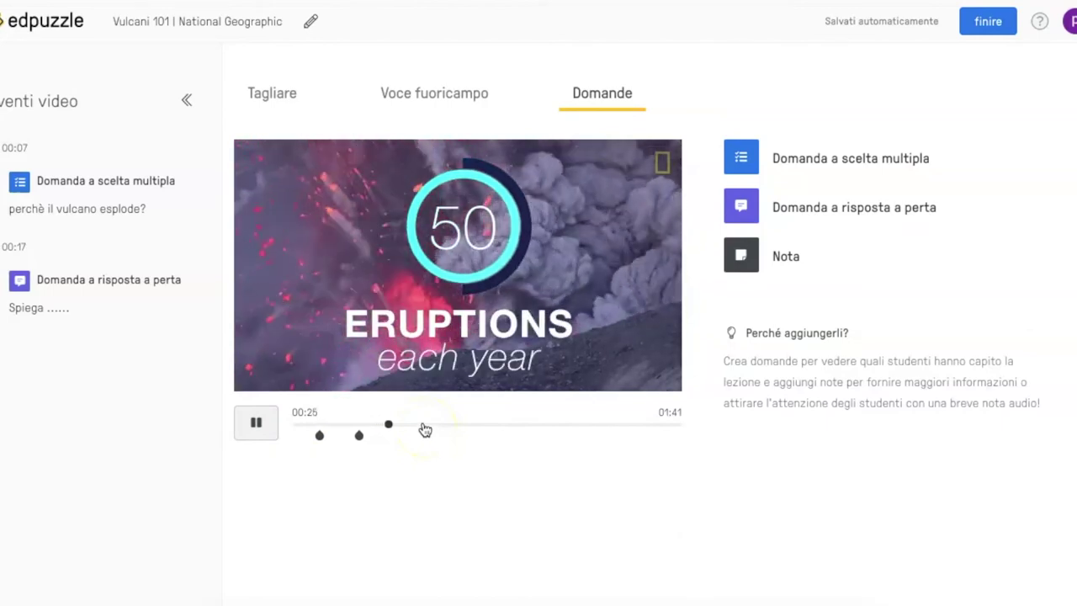
click(426, 425)
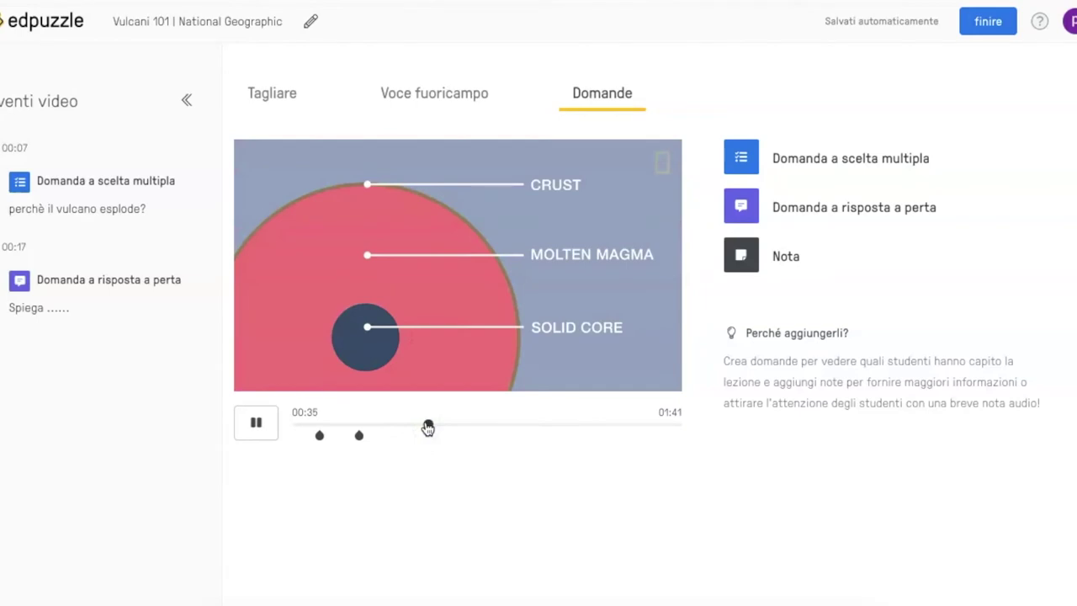
click(258, 423)
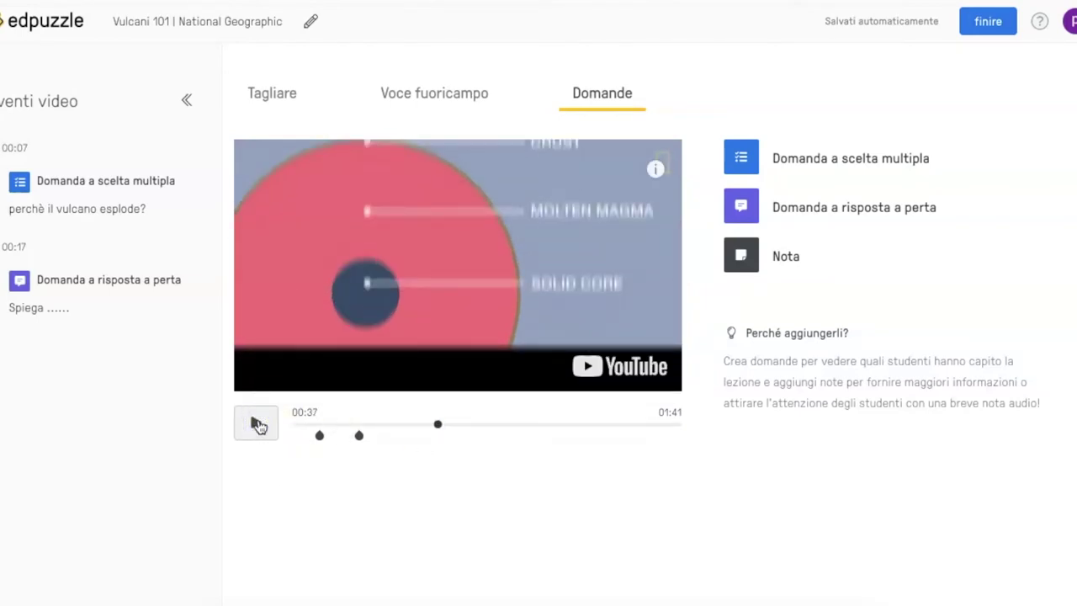
click(258, 425)
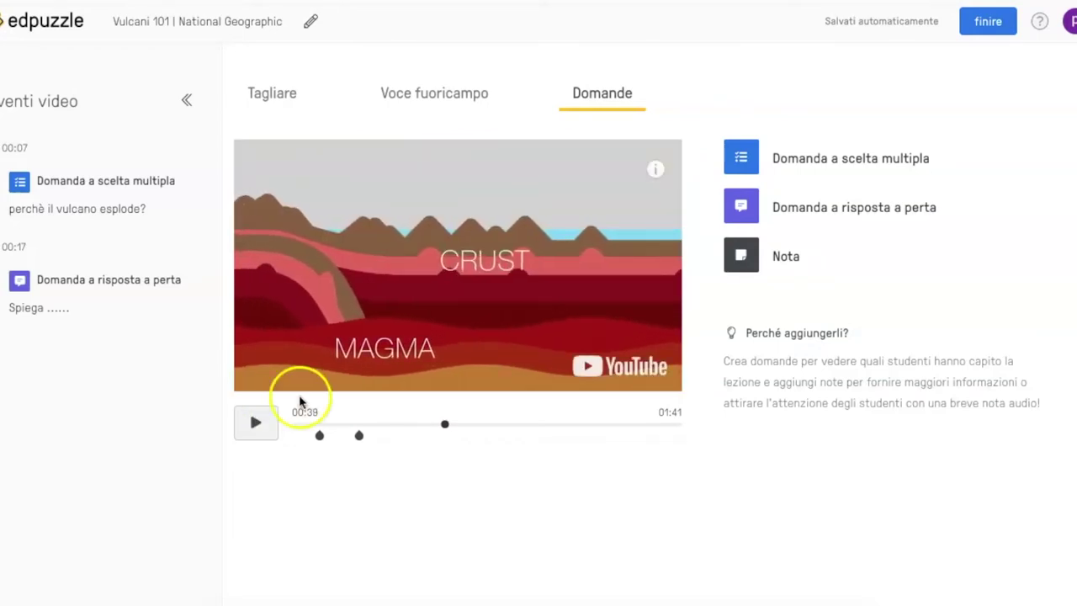
click(749, 259)
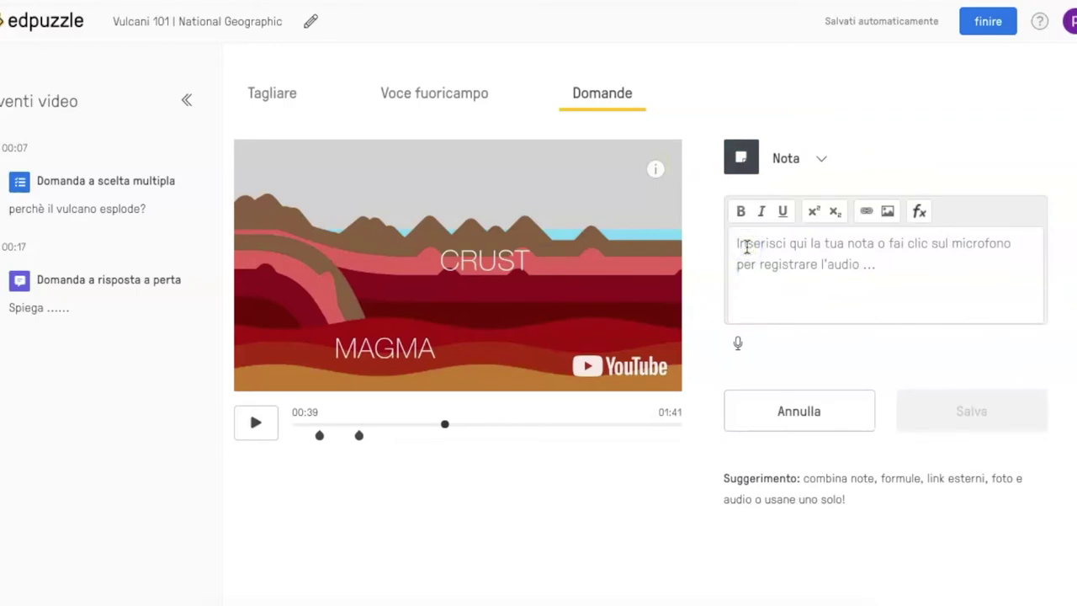
click(791, 303)
click(963, 283)
text(ripassa il paragrafo 2)
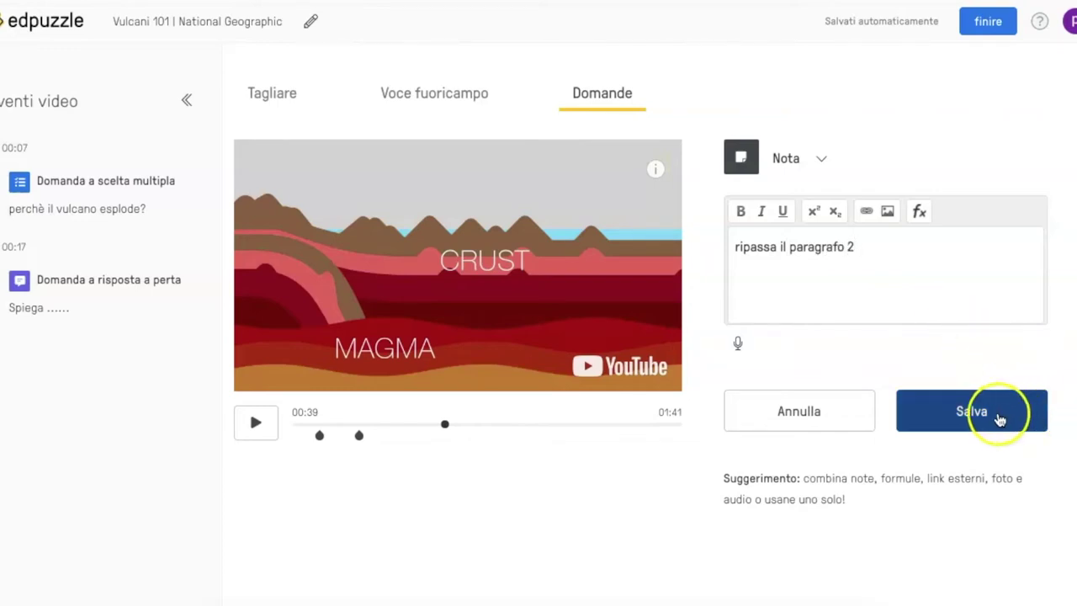
click(995, 418)
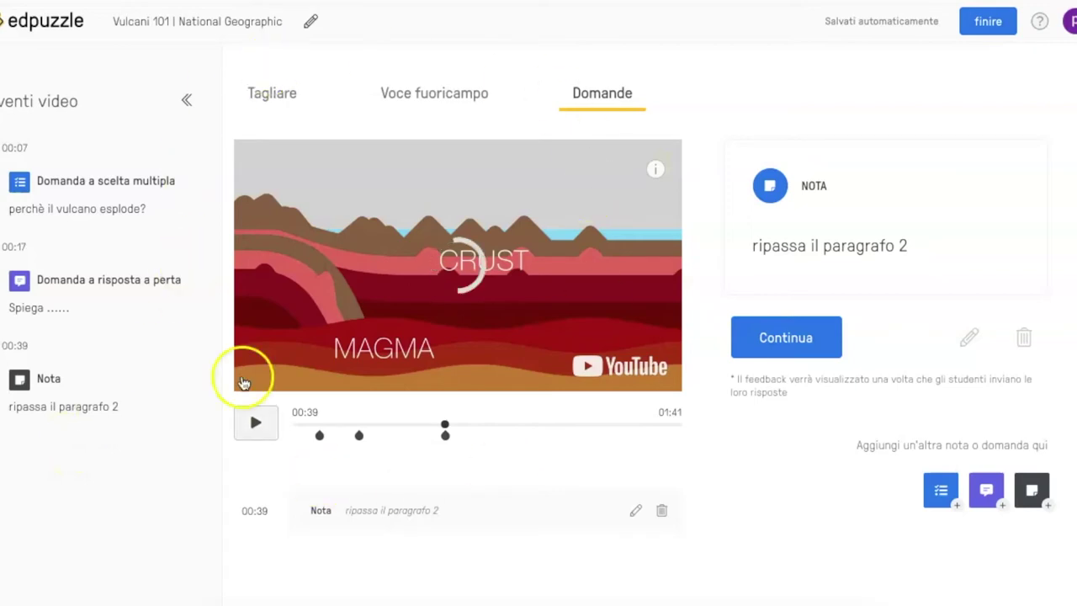
Finish editing the volcano lesson and open the personal content library, "I miei contenuti"
click(989, 21)
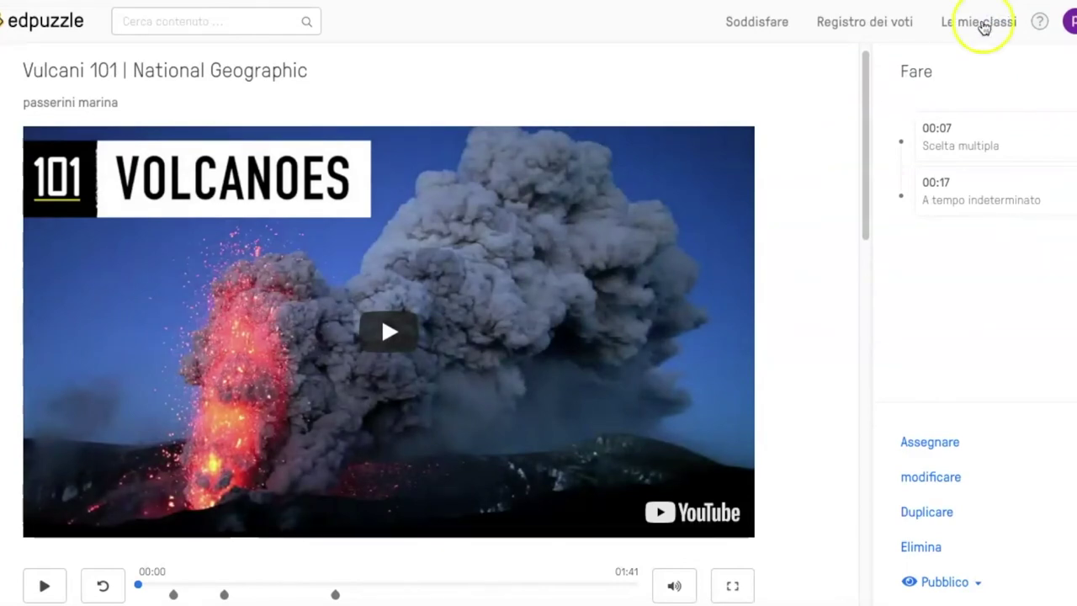
click(21, 24)
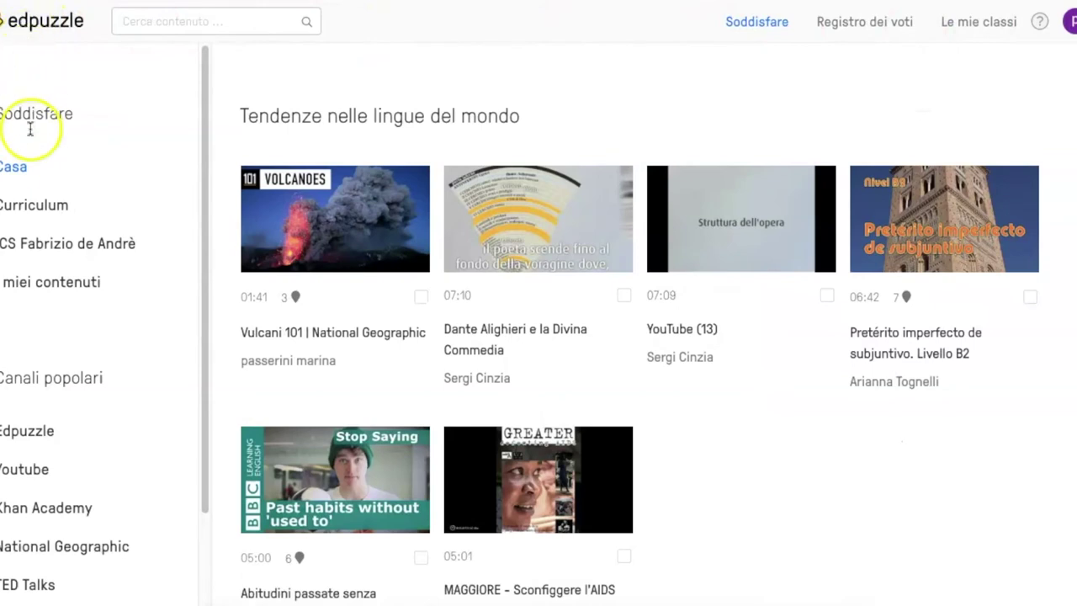
click(31, 286)
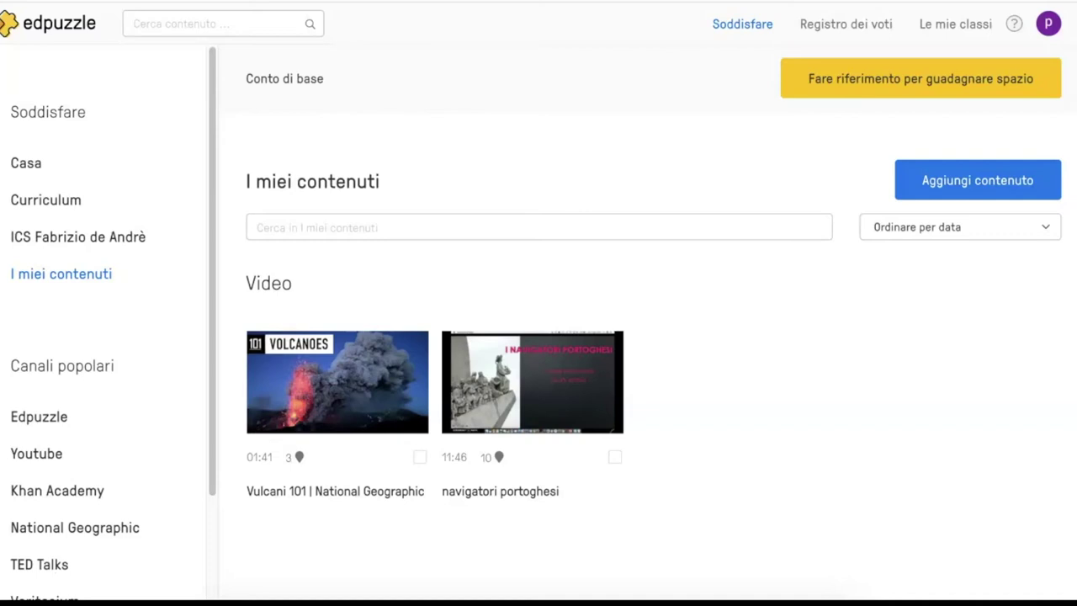
Start adding a new class from Google Classroom, choosing the school Google account and granting Edpuzzle the requested access
click(925, 24)
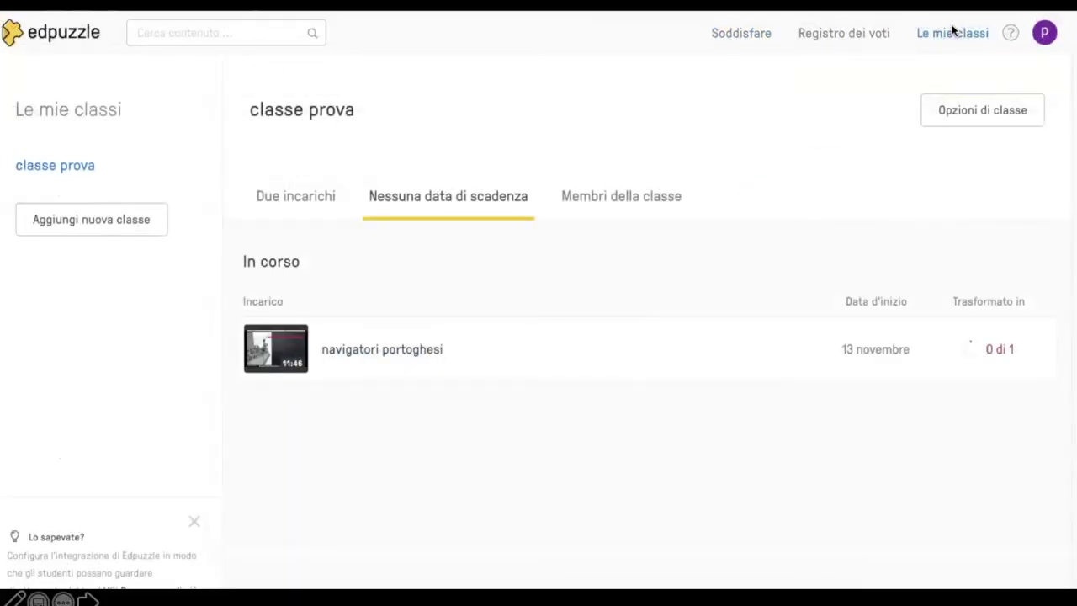
click(953, 42)
click(101, 224)
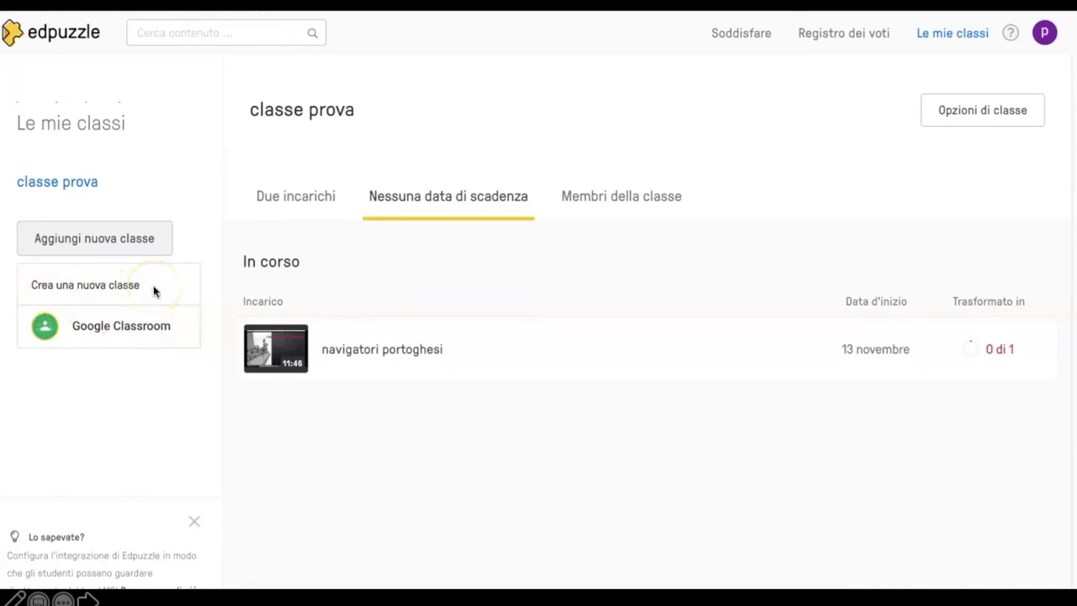
click(124, 326)
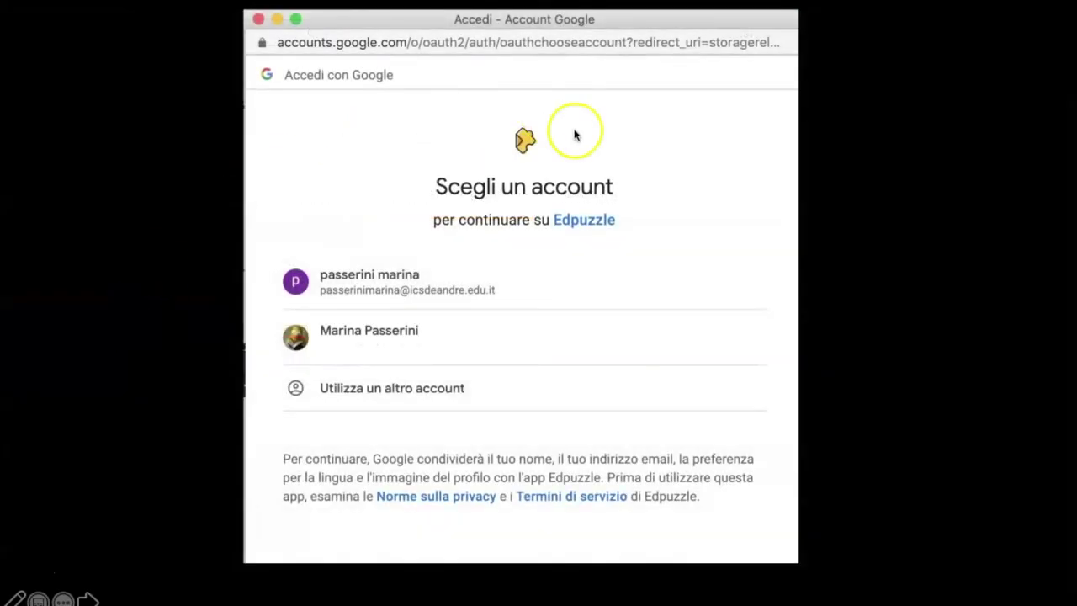
click(379, 283)
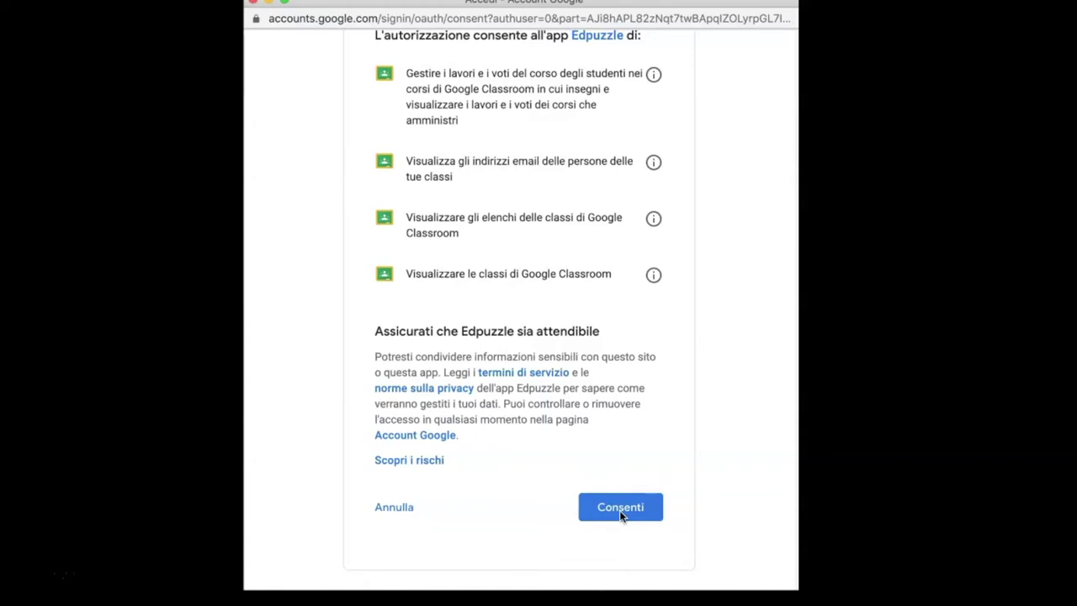
click(620, 507)
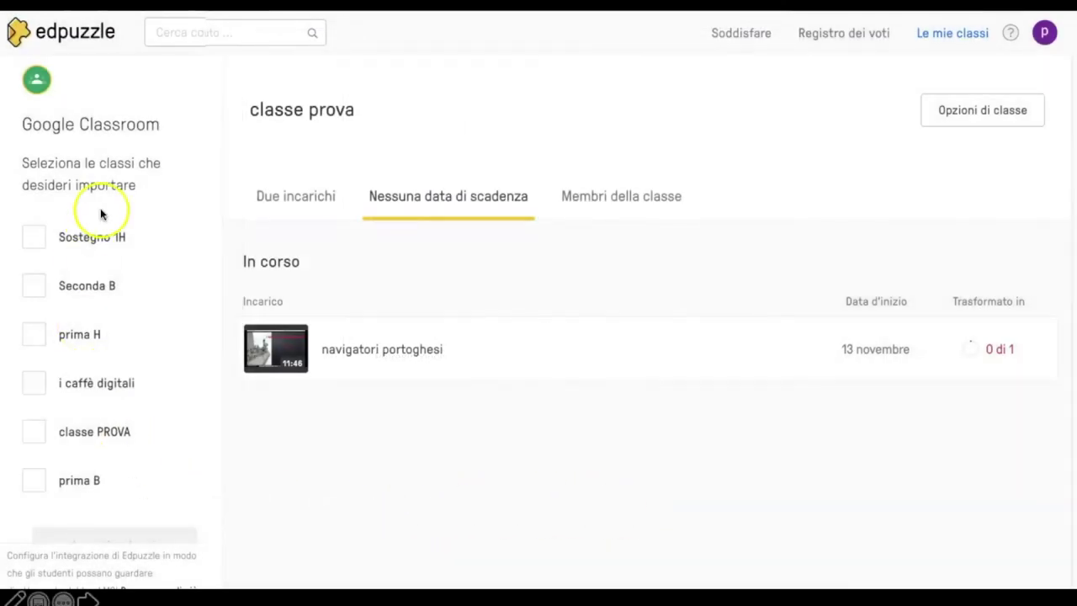
Import only the "Seconda B" class from Google Classroom and open its member list
click(101, 502)
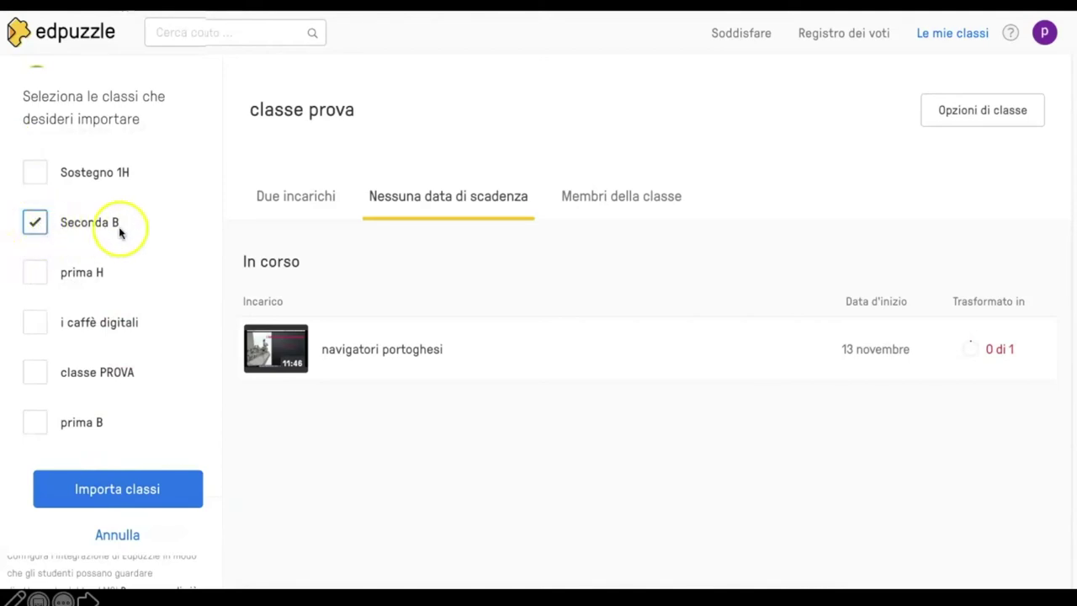
click(139, 494)
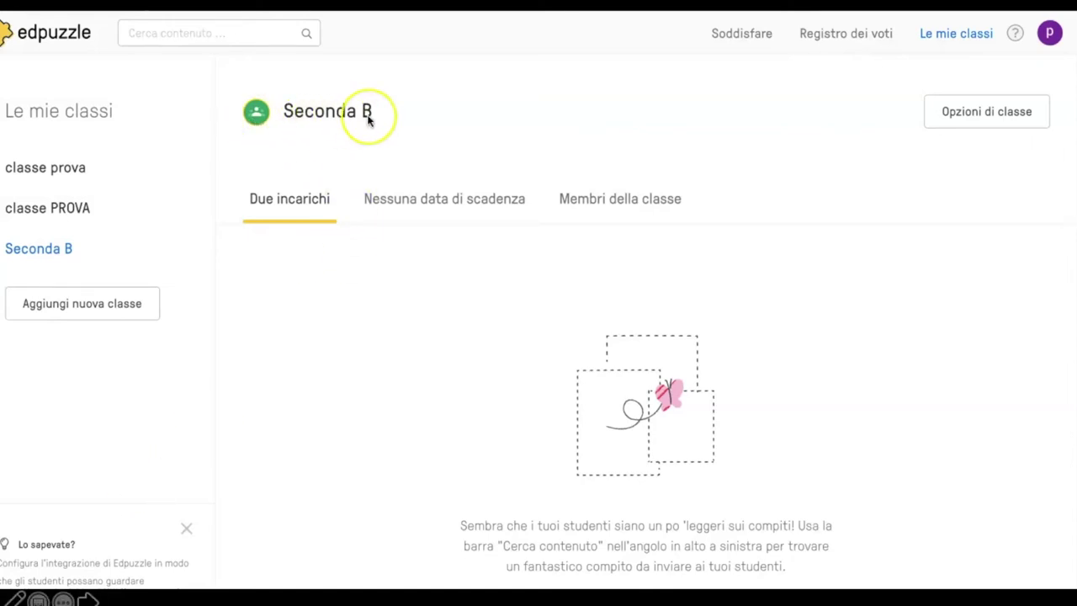
click(629, 196)
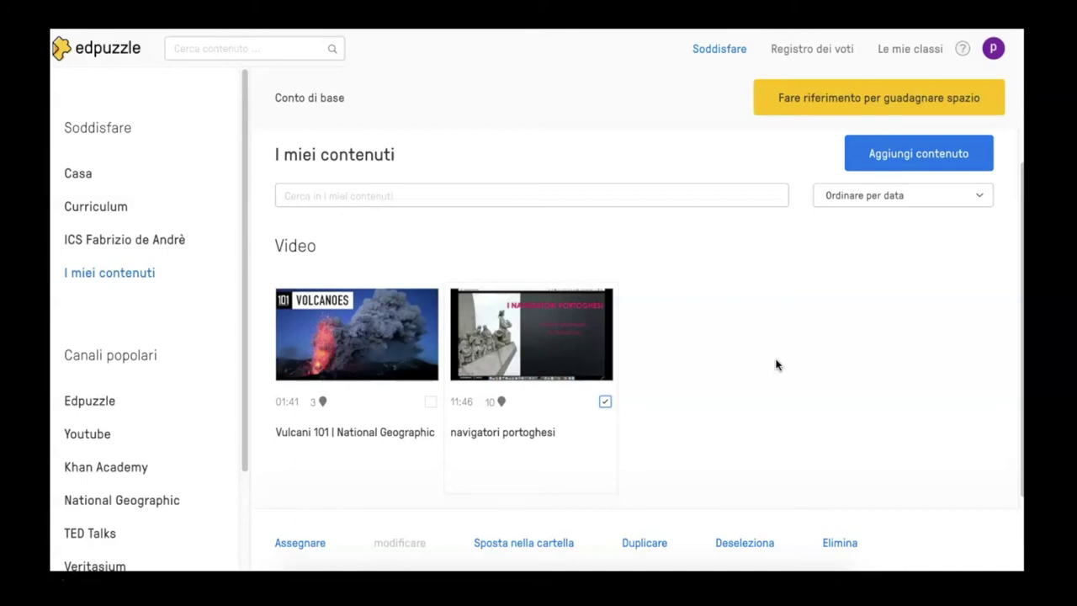
Assign "navigatori portoghesi" to Seconda B, due Nov. 15th at 6:00pm, with skipping prevented and publishing to Google Classroom enabled
click(606, 403)
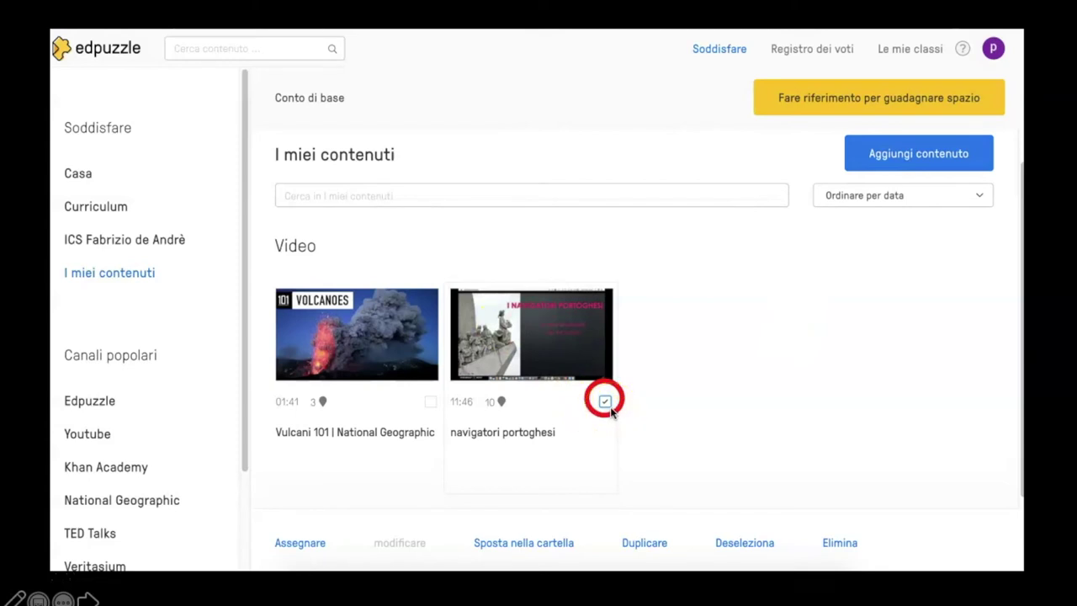
click(303, 544)
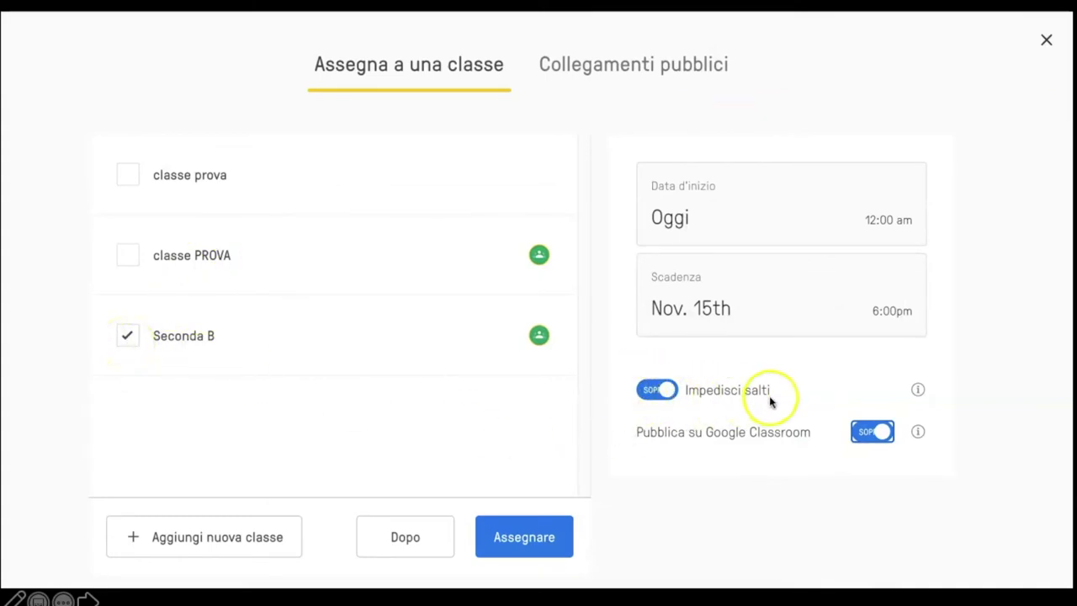
click(877, 433)
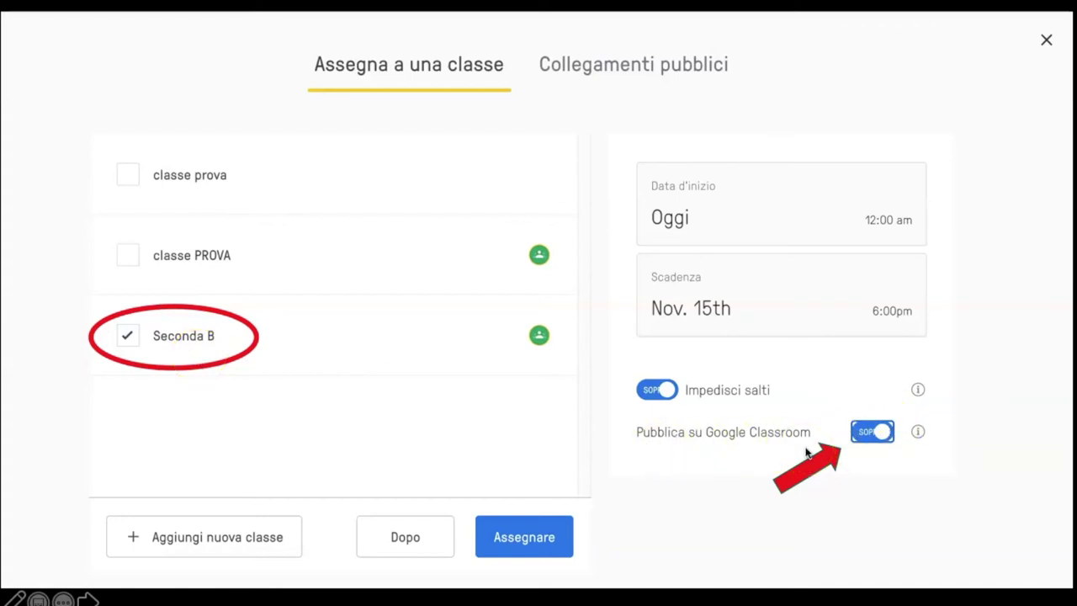
click(518, 543)
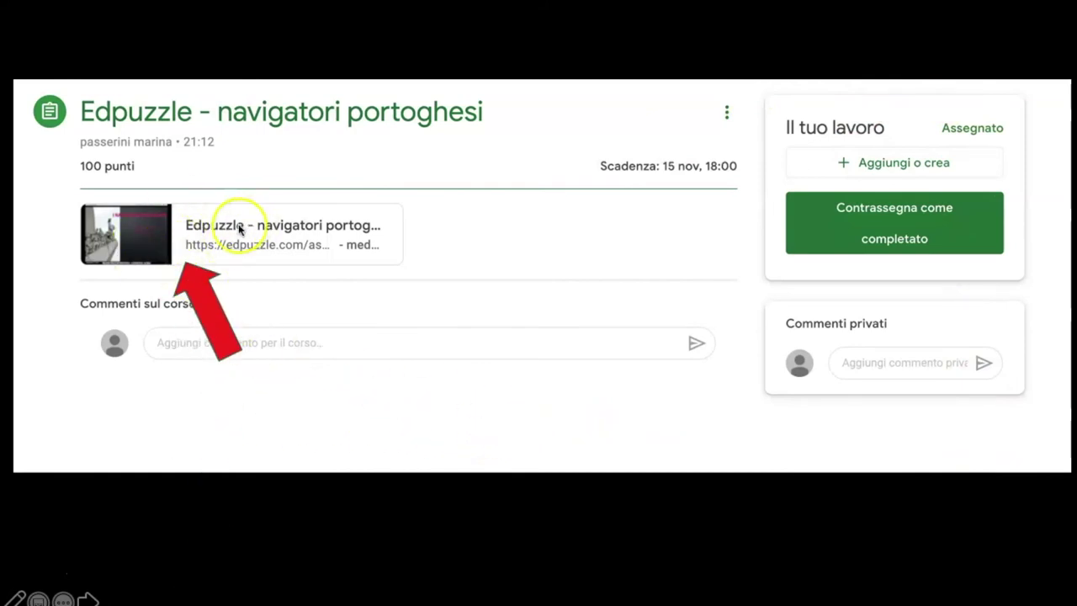
Open the Edpuzzle link in the "Edpuzzle - navigatori portoghesi" Classroom assignment as a student and sign in with Google
click(352, 231)
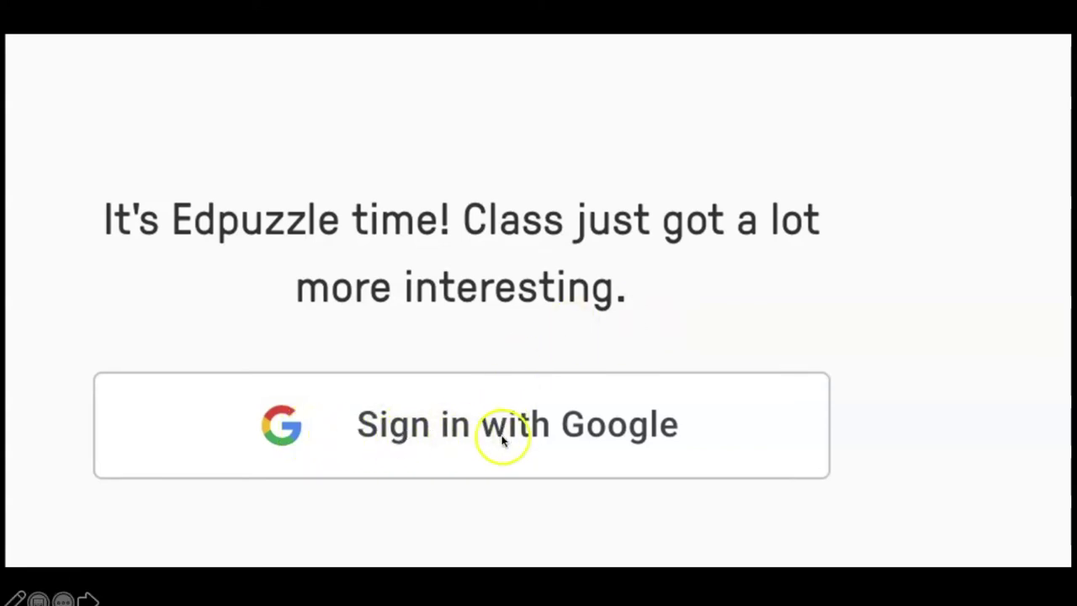
click(623, 432)
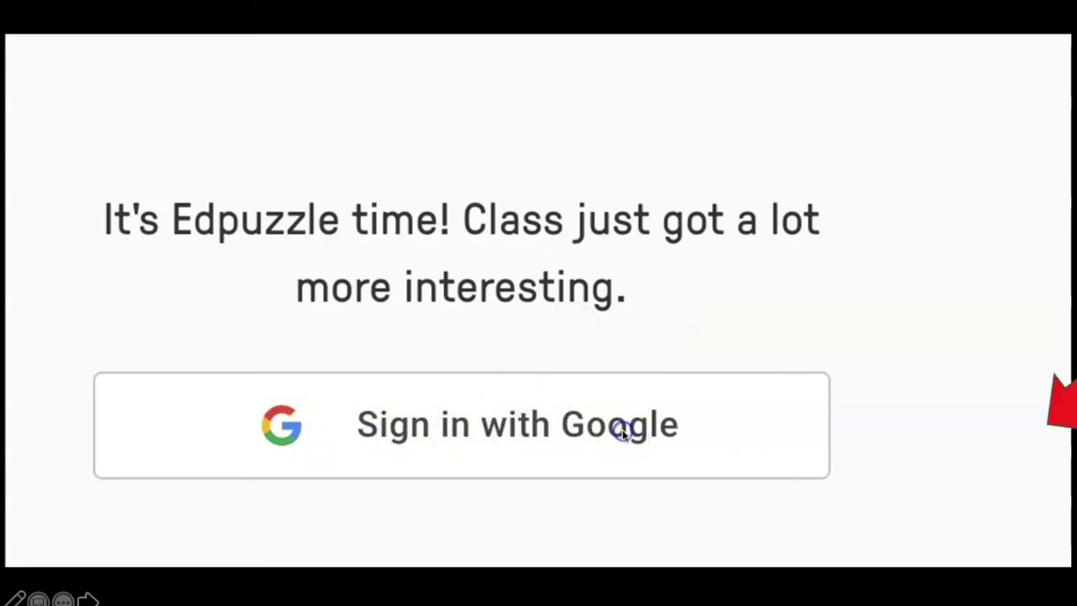
click(624, 432)
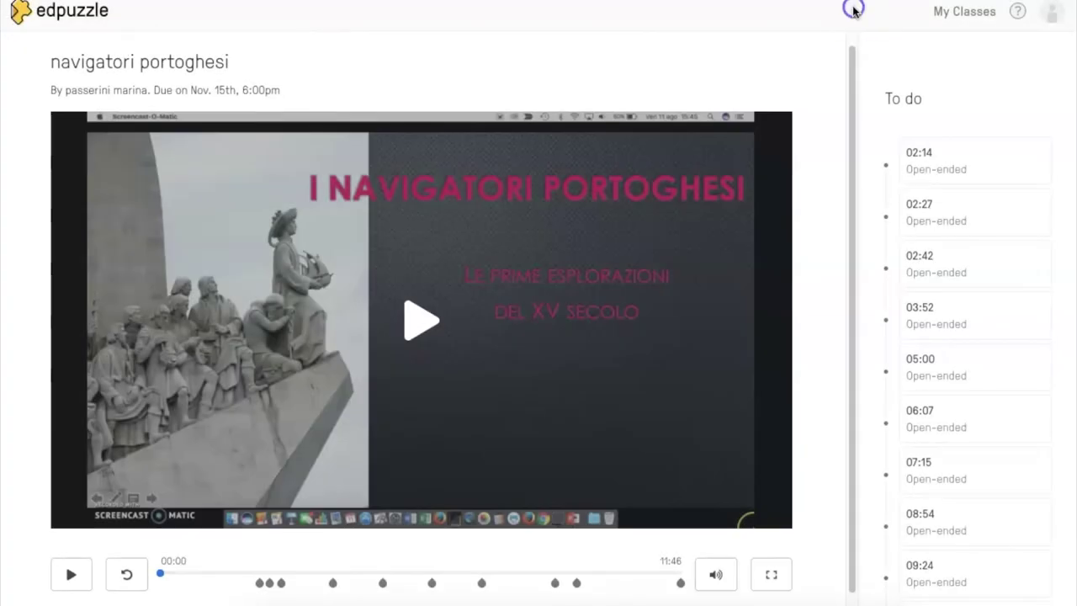
Play the assigned "navigatori portoghesi" video and try to skip ahead to just before its first question
click(418, 326)
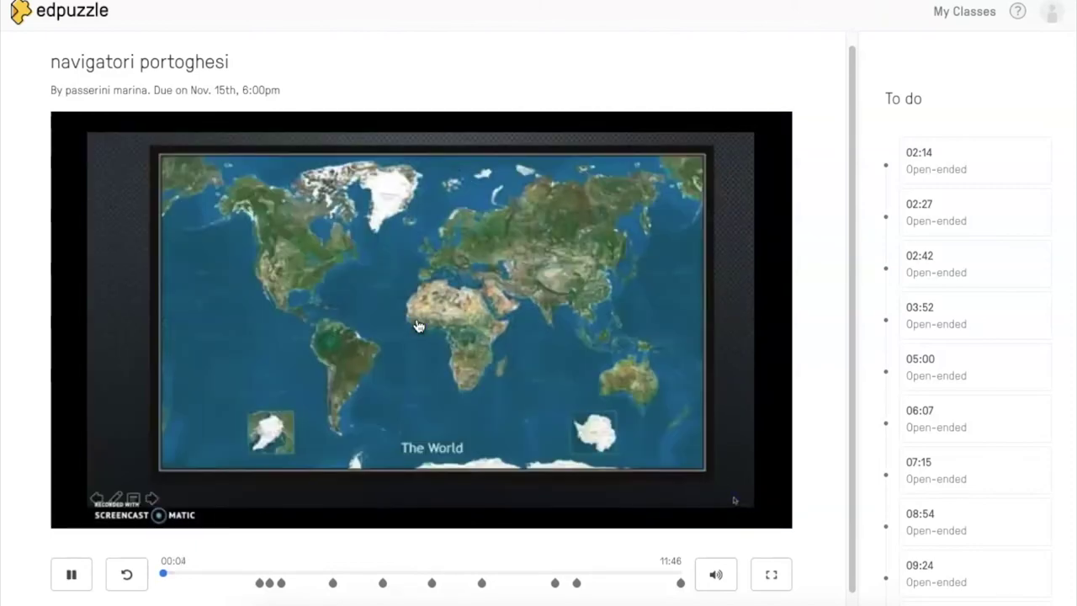
click(241, 574)
drag(168, 573, 243, 574)
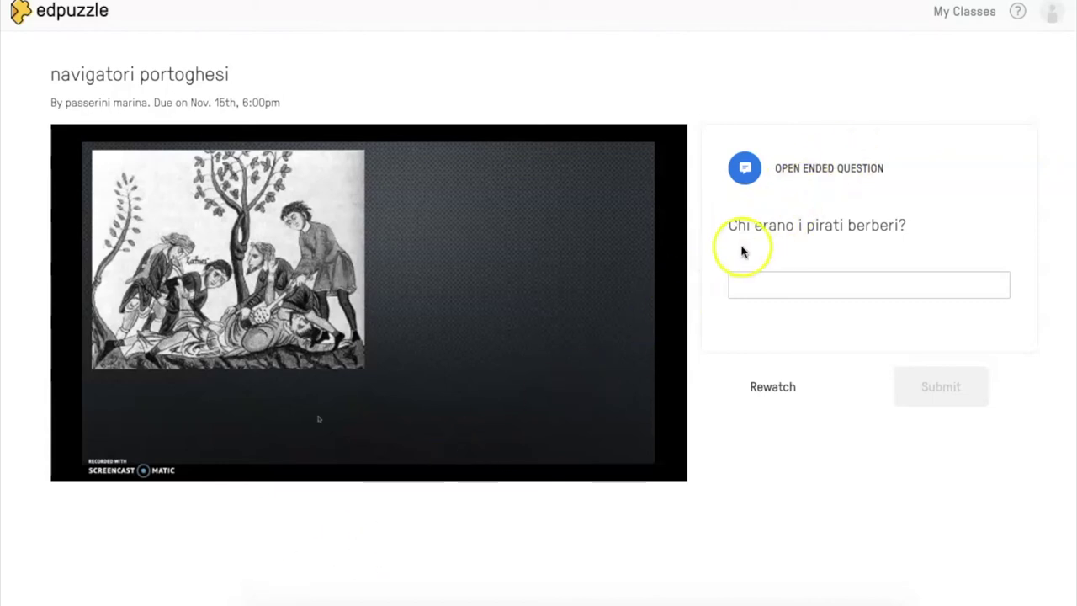
Answer the question "Chi erano i pirati berberi?" with "non lo so!", submit it and continue the video
click(876, 278)
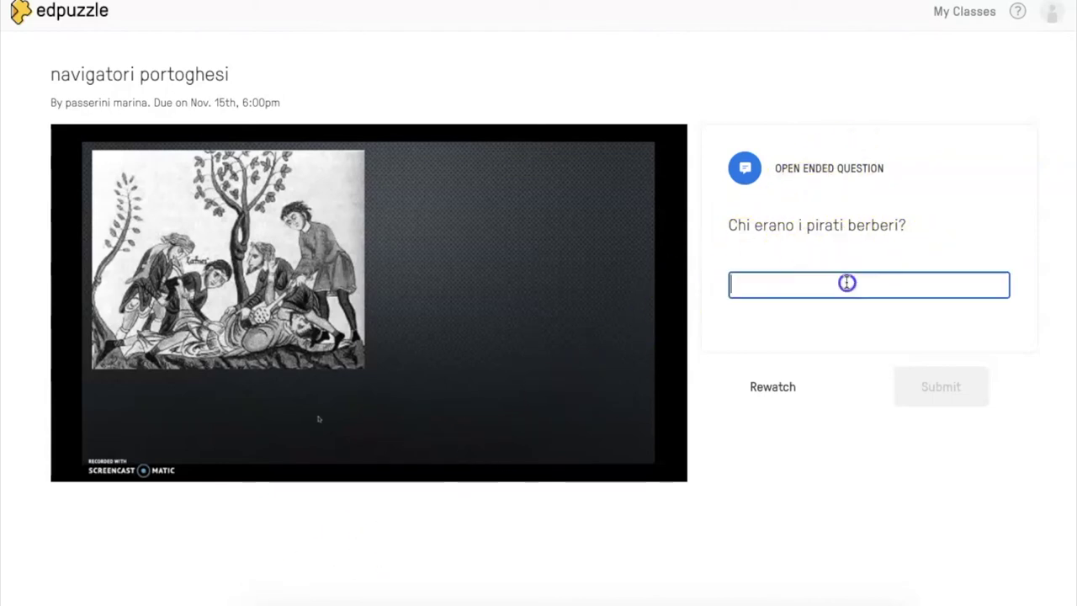
text(n)
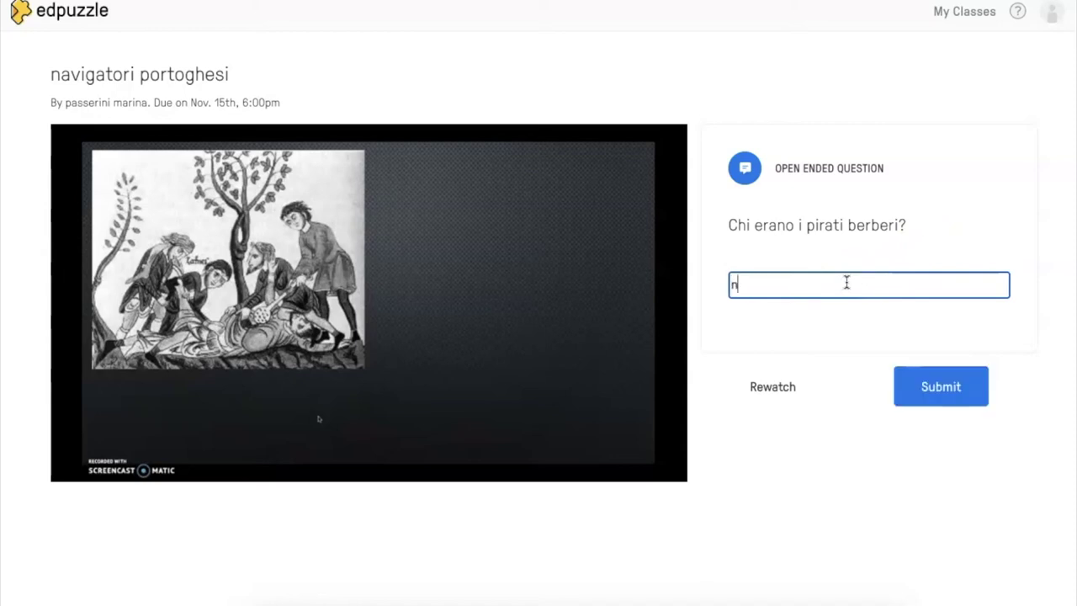
text(on lo so!)
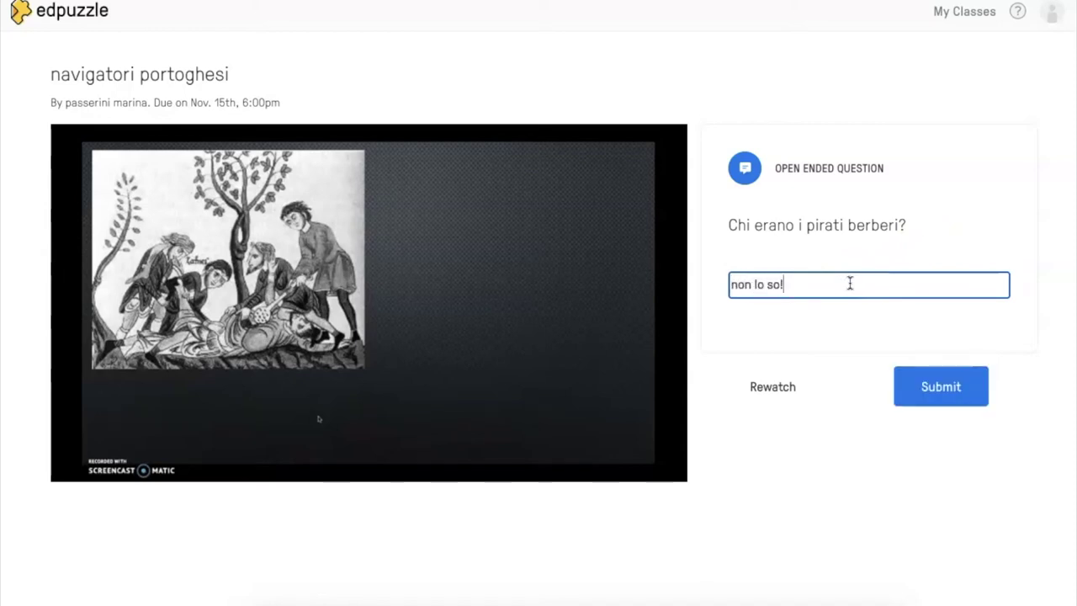
click(949, 390)
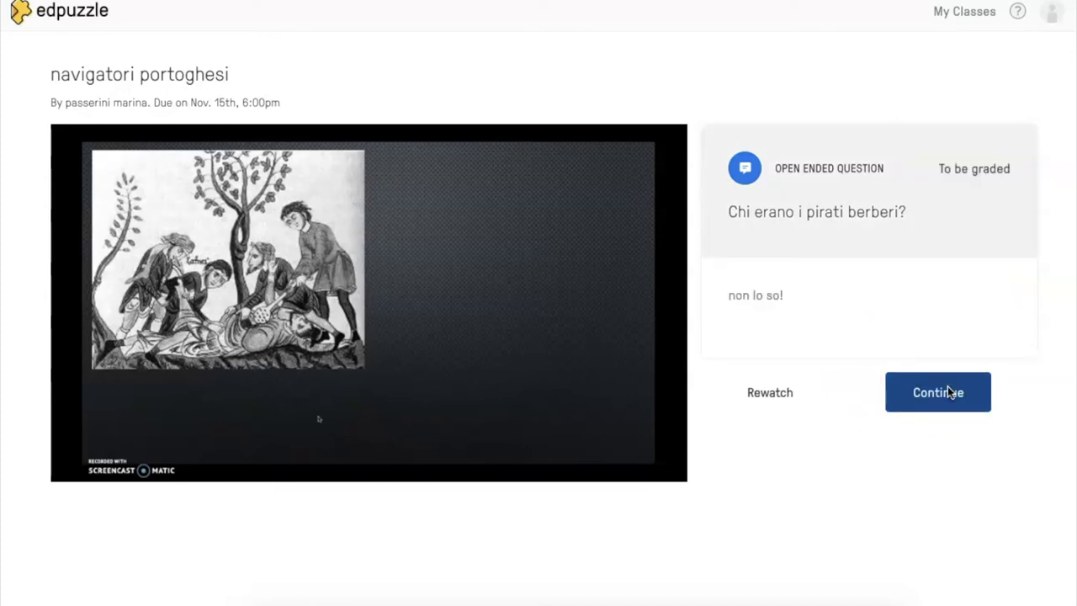
click(938, 402)
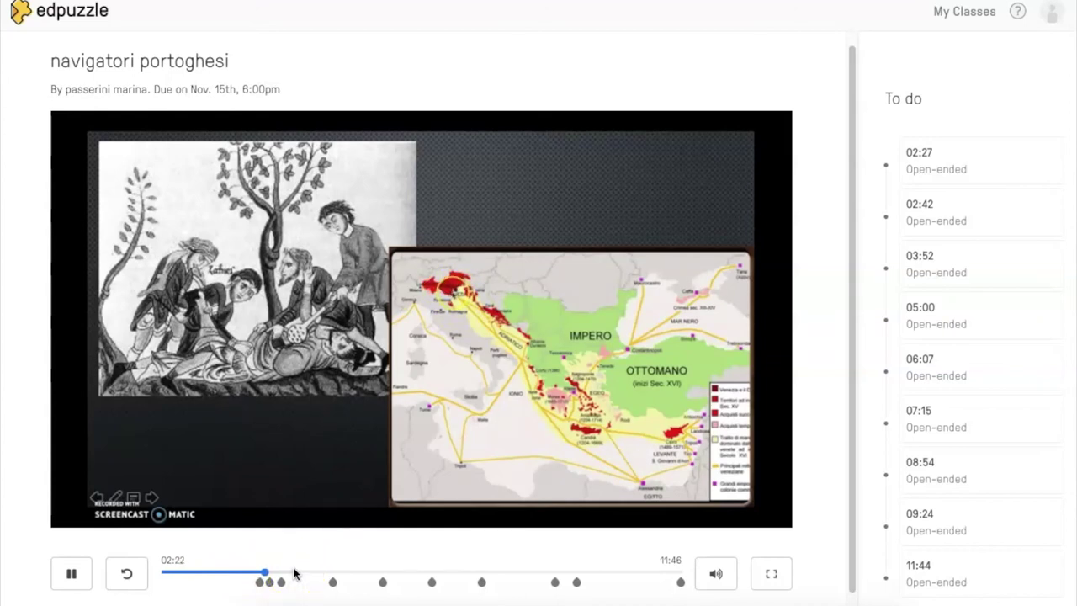
Answer the question "Cosa significa avere il monopolio del commercio?" with "........", submit it and continue the video
click(298, 595)
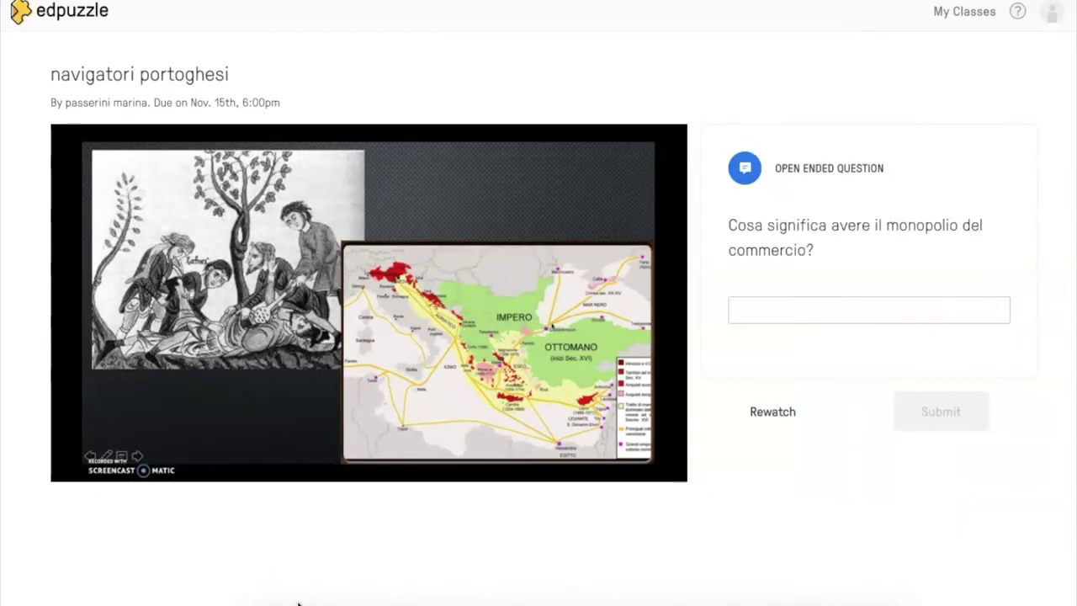
click(757, 312)
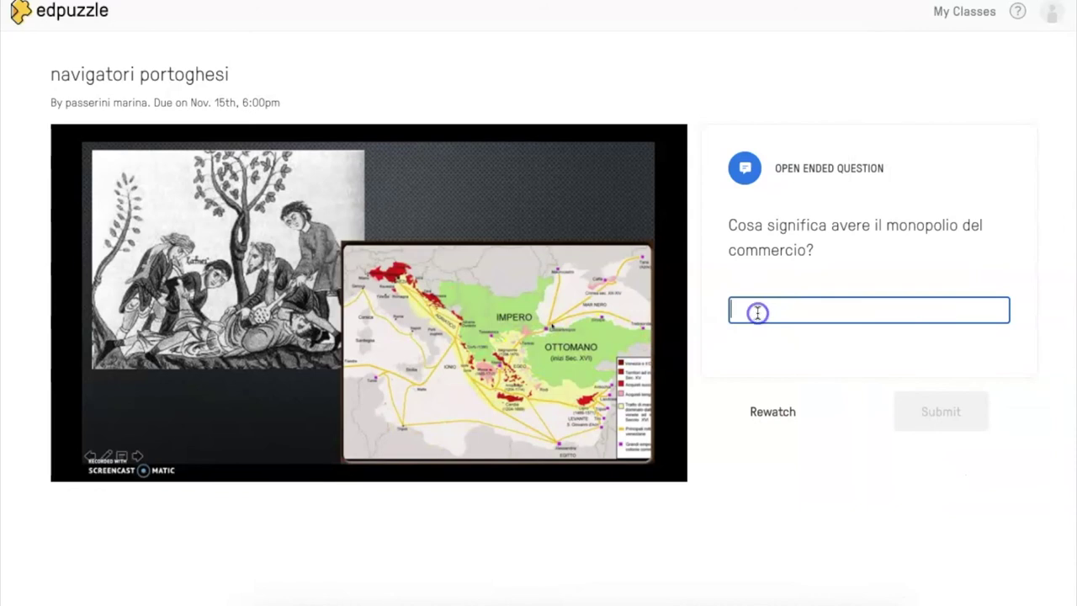
text(.)
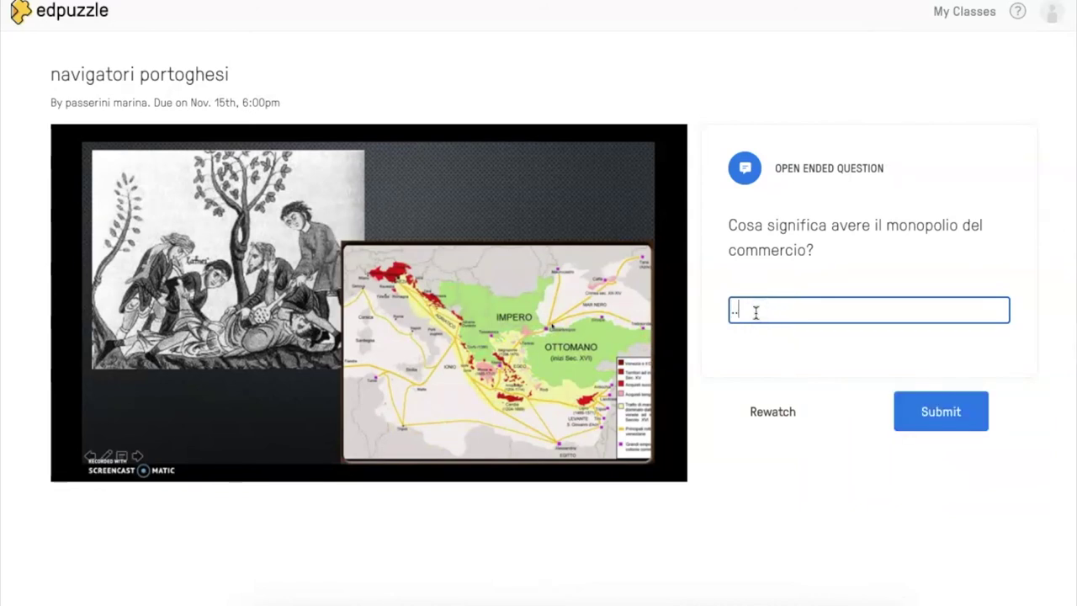
text(.......)
click(940, 409)
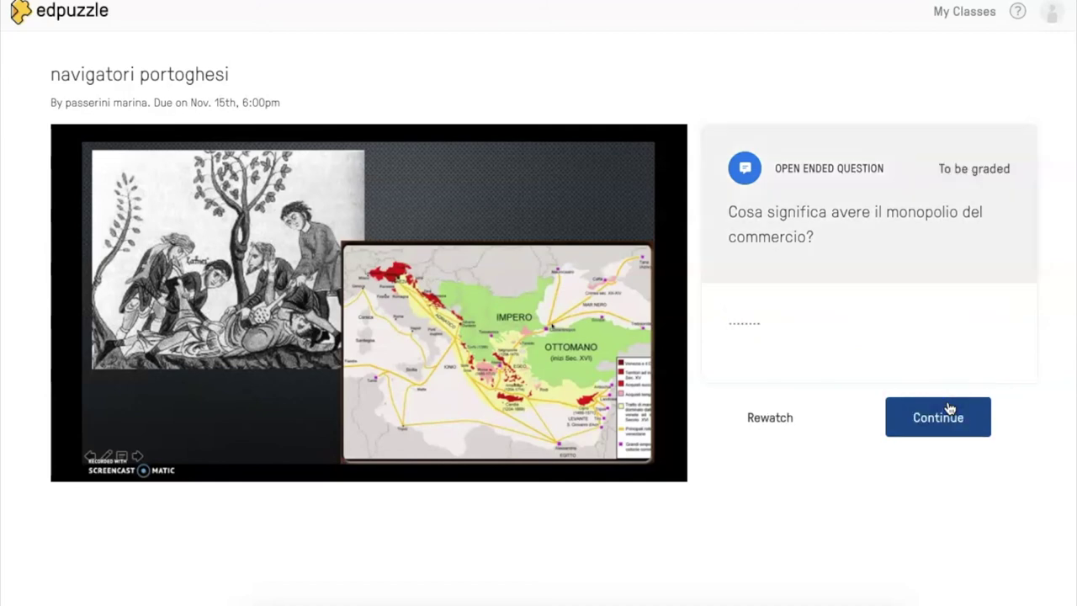
click(946, 412)
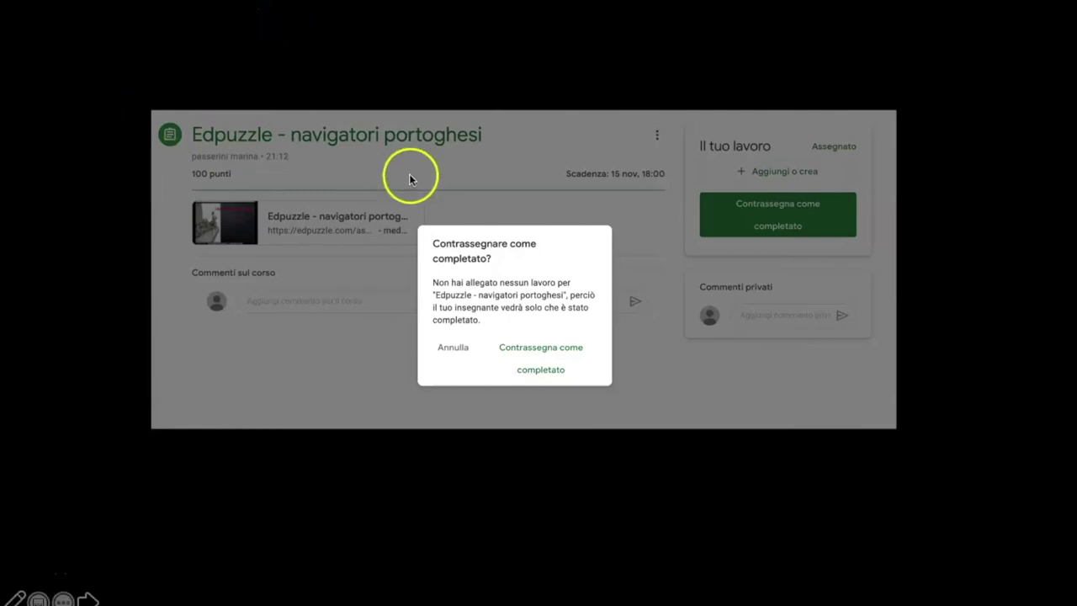
Mark the student's assignment as completed in Google Classroom, and switch the teacher's Edpuzzle results from students to questions
click(547, 366)
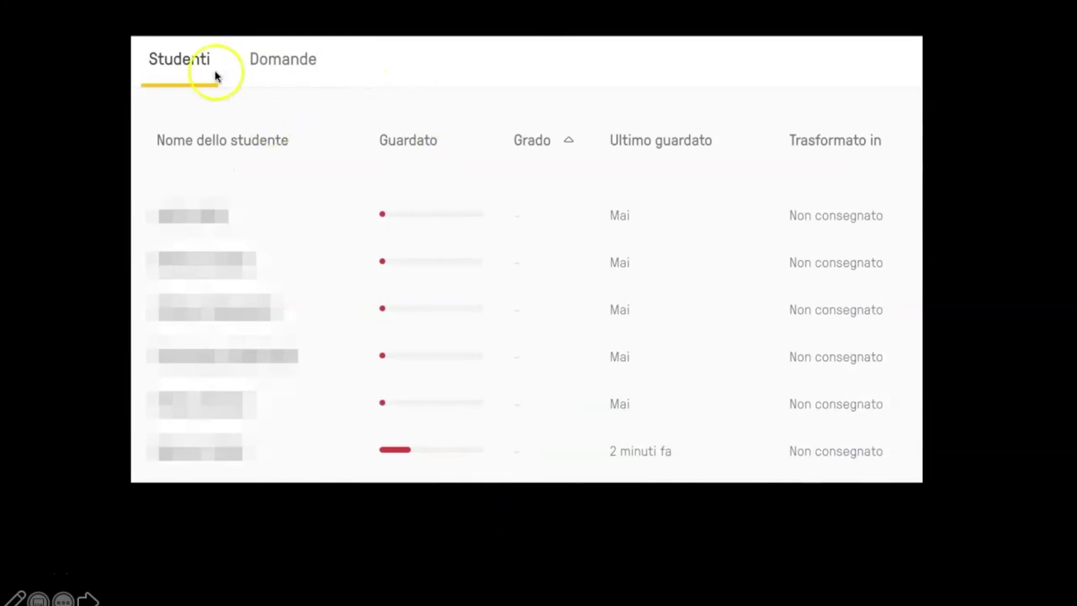
click(283, 60)
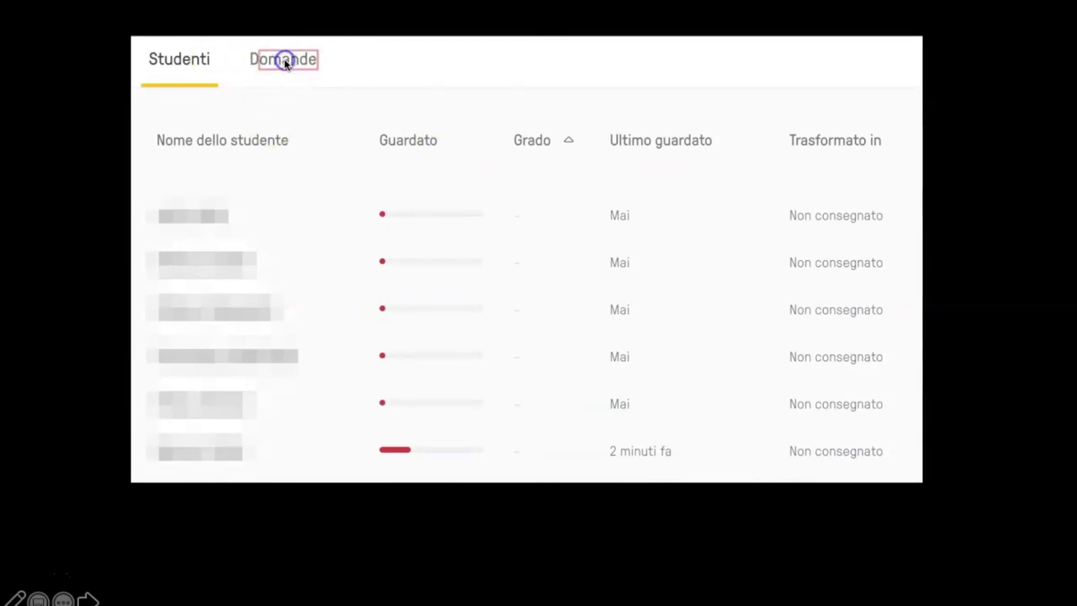